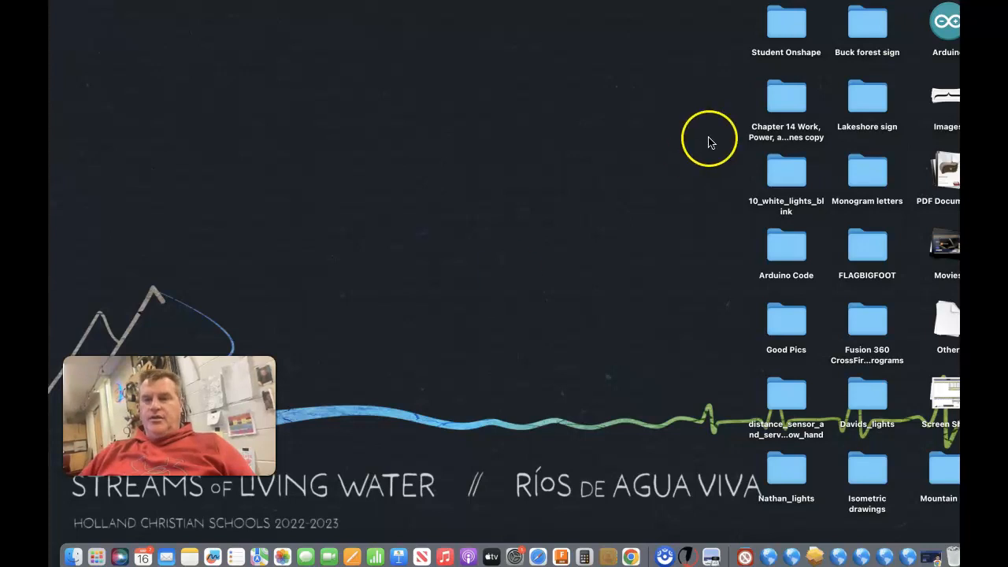
Open the etsy.com website in a new tab of the Chrome browser
{"action": "left_click", "coordinate": [630, 557]}
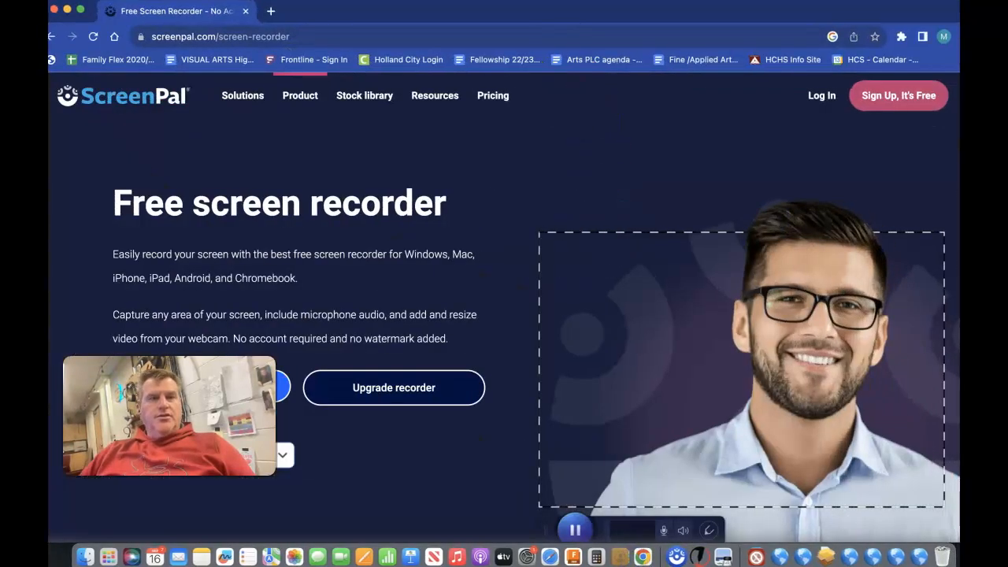
{"action": "left_click", "coordinate": [270, 12]}
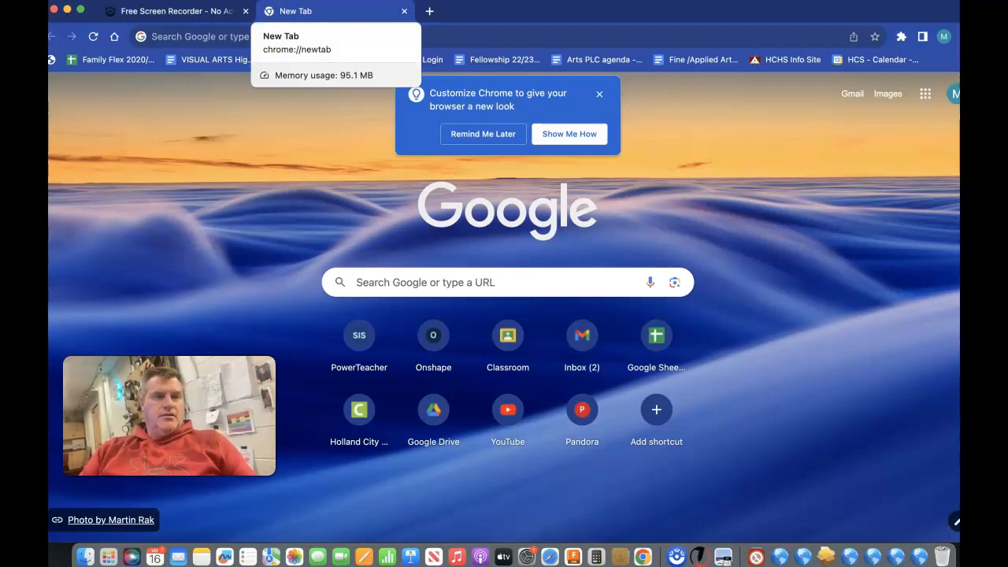
{"action": "left_click", "coordinate": [279, 37]}
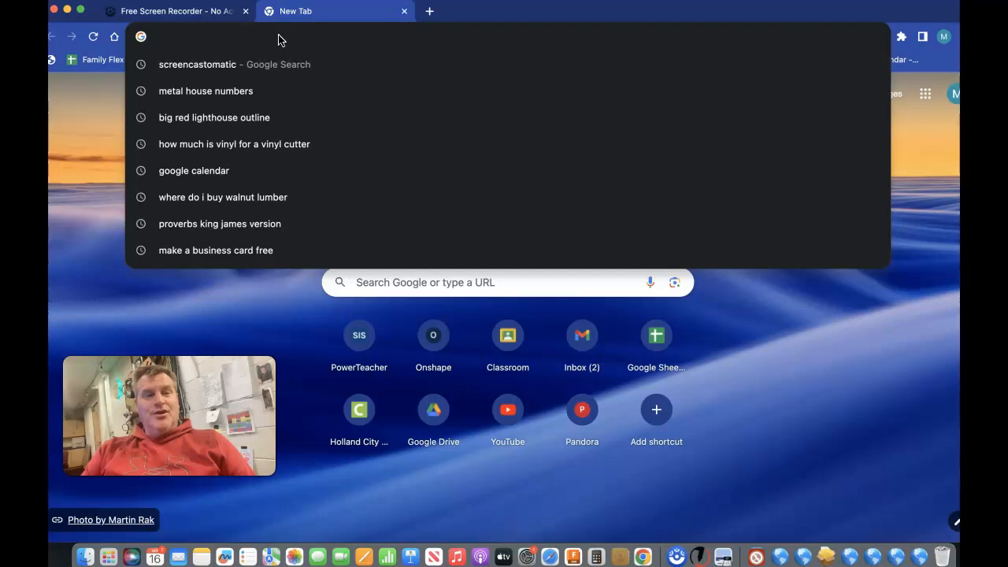
{"action": "type", "text": "etsy.com"}
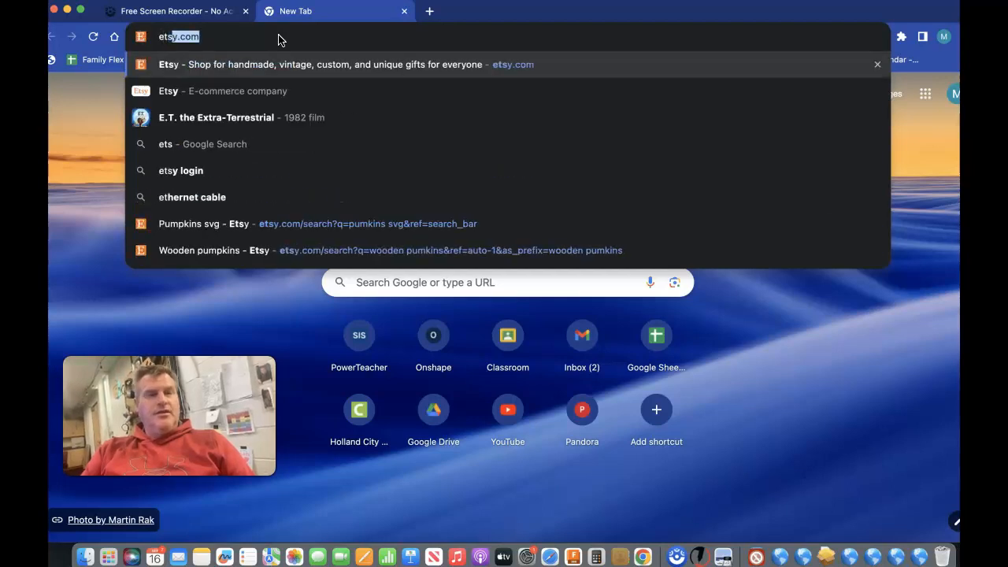
{"action": "key", "text": "Return"}
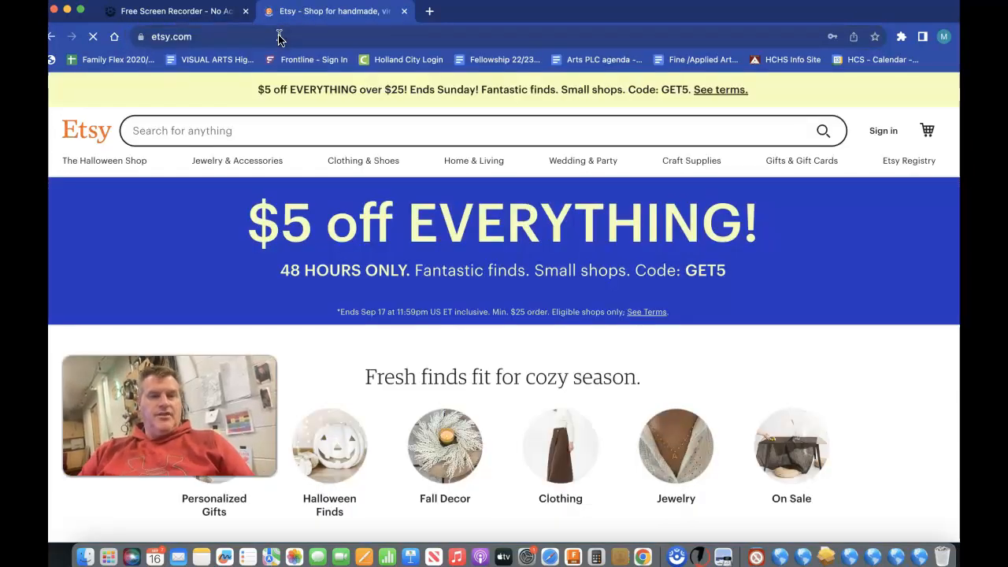
Search the Etsy shop for "metal house numbers"
{"action": "left_click", "coordinate": [245, 135]}
{"action": "type", "text": "metal "}
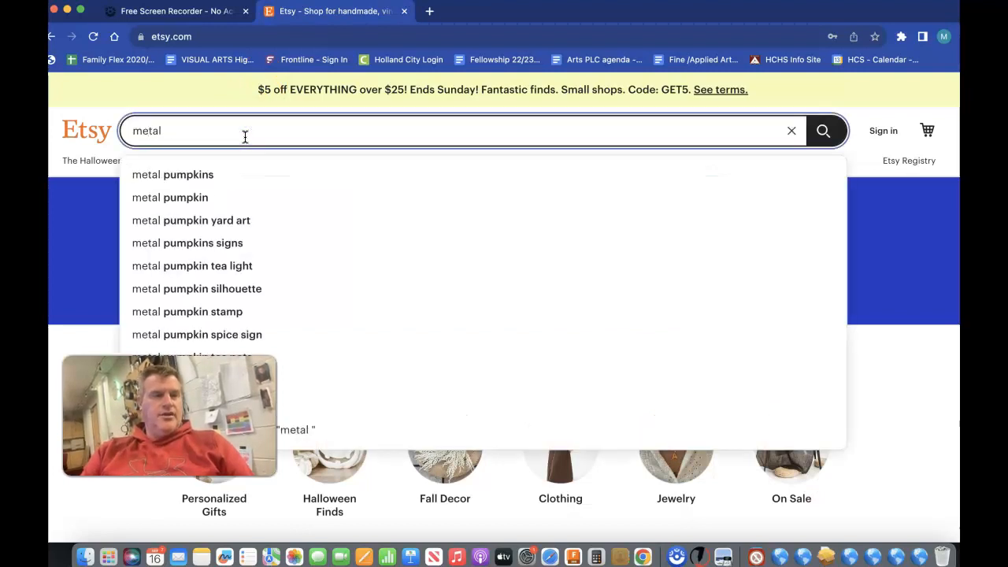
{"action": "type", "text": "house numbers"}
{"action": "key", "text": "Return"}
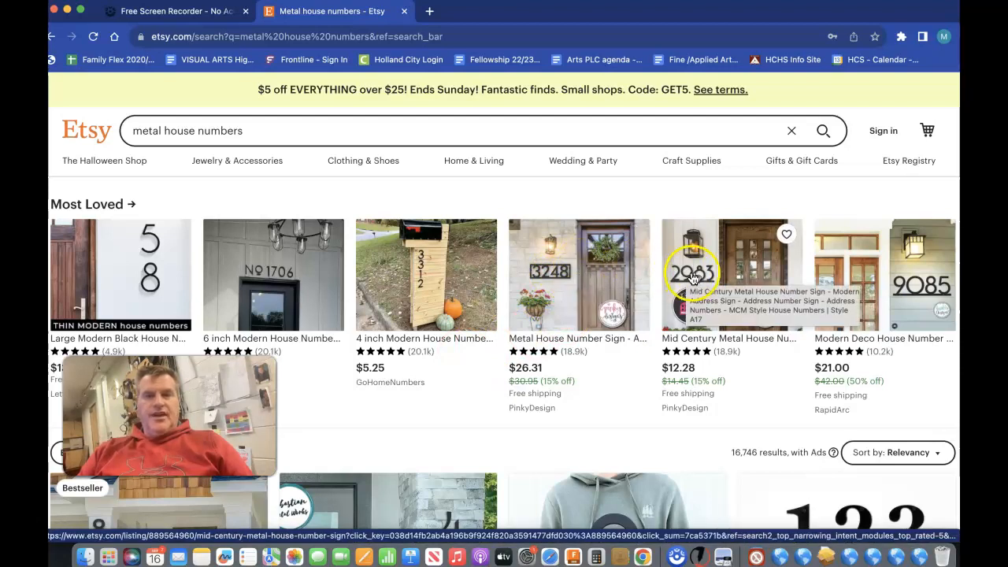
Look through the metal house number listings for sign styles and design ideas
{"action": "scroll", "coordinate": [601, 391], "scroll_direction": "down", "scroll_amount": 3}
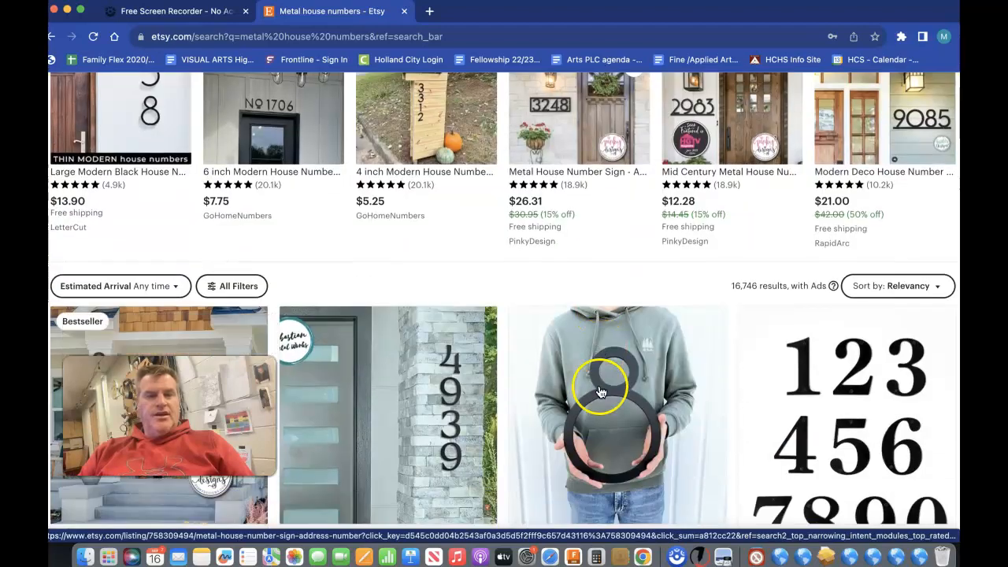
{"action": "scroll", "coordinate": [600, 392], "scroll_direction": "down", "scroll_amount": 10}
{"action": "scroll", "coordinate": [600, 387], "scroll_direction": "down", "scroll_amount": 11}
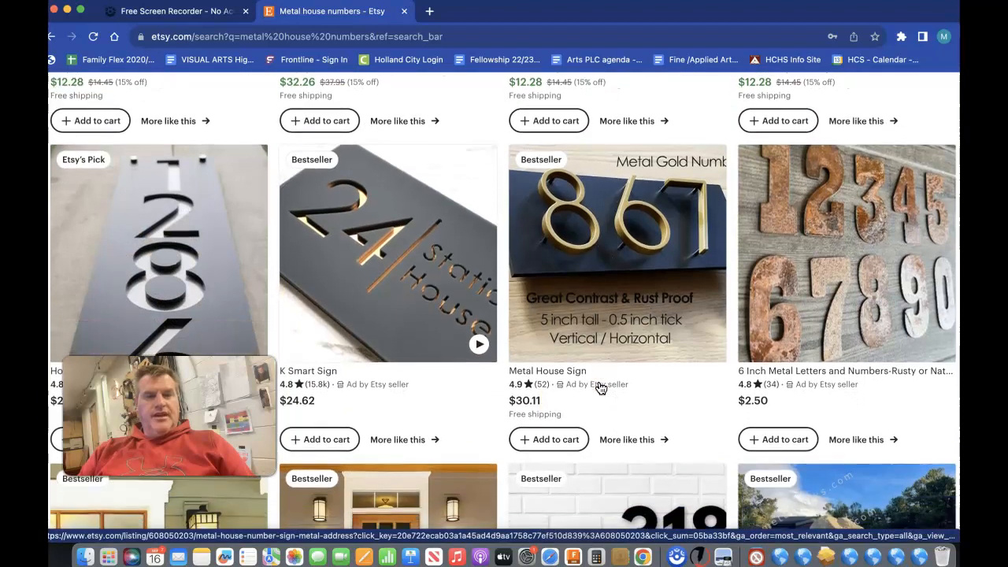
{"action": "scroll", "coordinate": [599, 387], "scroll_direction": "down", "scroll_amount": 1}
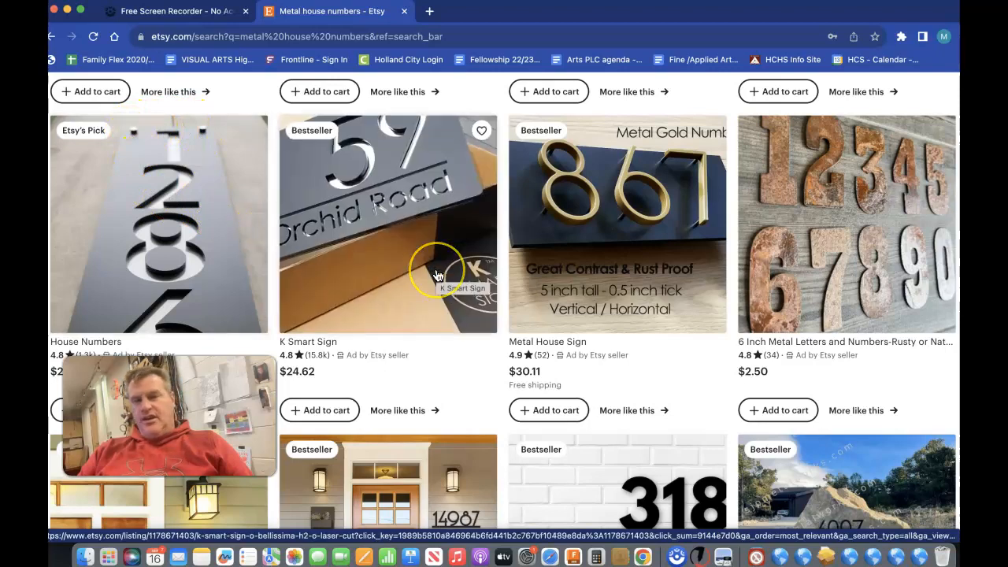
{"action": "scroll", "coordinate": [438, 275], "scroll_direction": "down", "scroll_amount": 7}
{"action": "scroll", "coordinate": [438, 275], "scroll_direction": "up", "scroll_amount": 2}
{"action": "scroll", "coordinate": [438, 275], "scroll_direction": "up", "scroll_amount": 10}
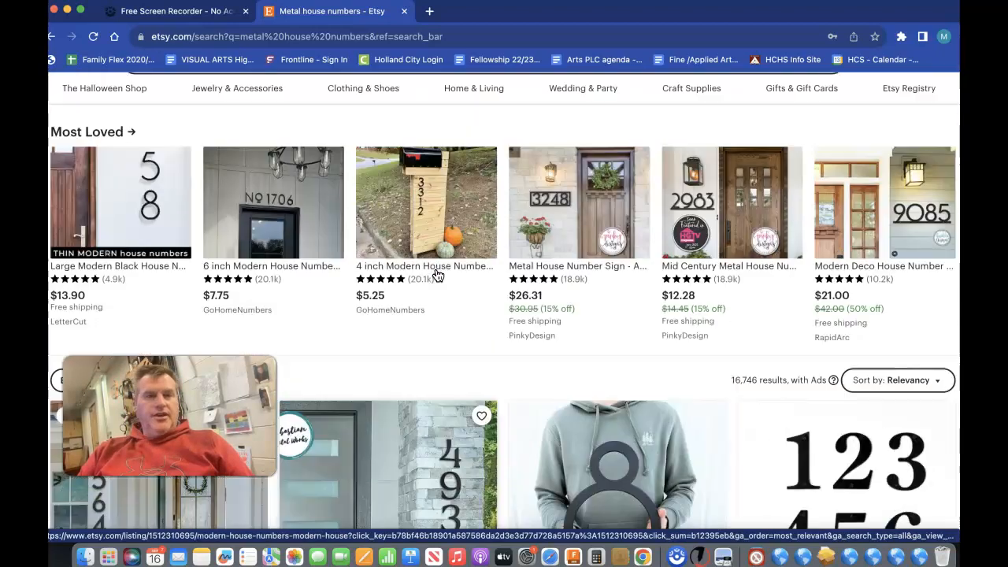
{"action": "left_click", "coordinate": [575, 270]}
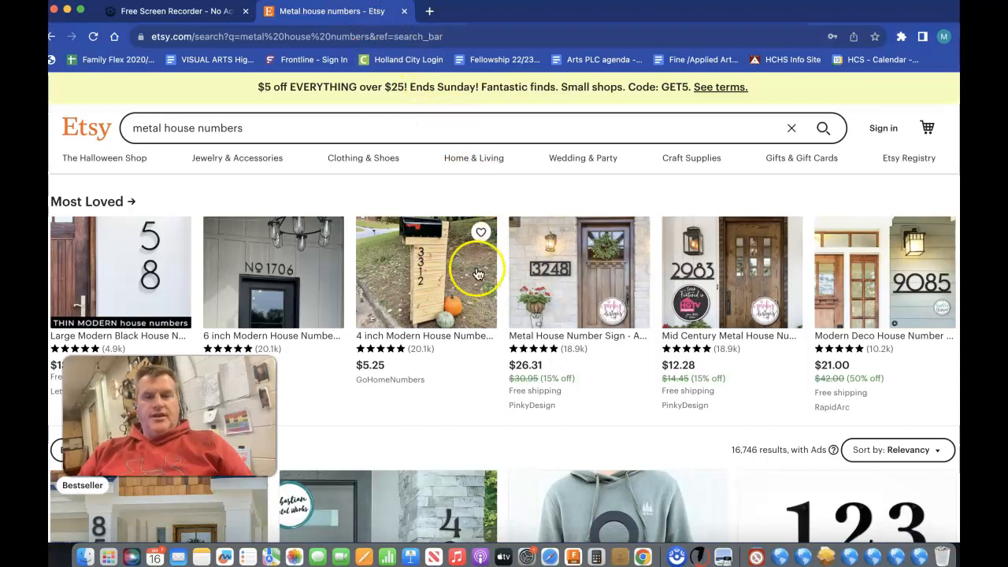
Switch to Fusion 360, turn the empty design to the Top view and show the document's units
{"action": "left_click", "coordinate": [572, 557]}
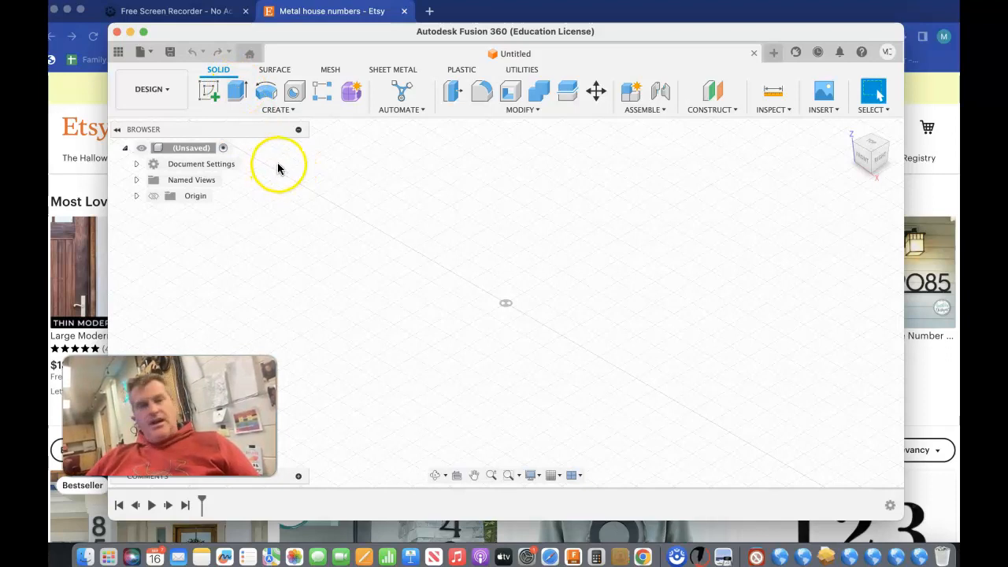
{"action": "left_click", "coordinate": [874, 147]}
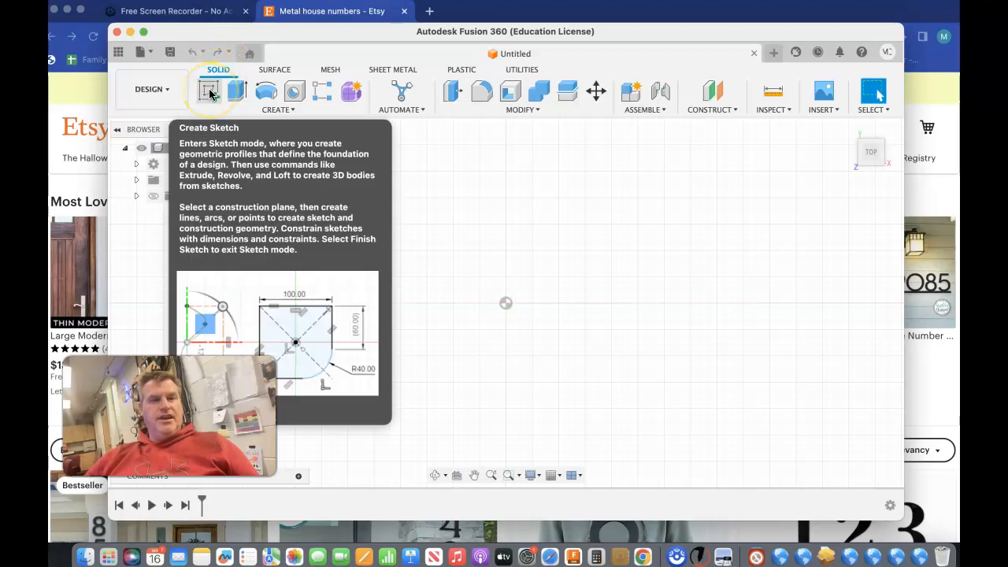
{"action": "left_click", "coordinate": [210, 94]}
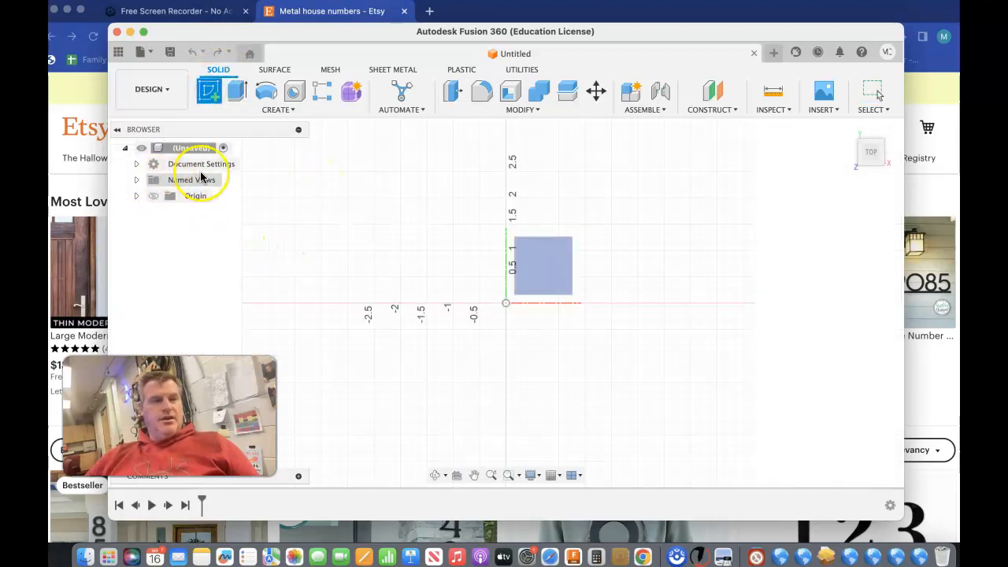
{"action": "left_click", "coordinate": [137, 165]}
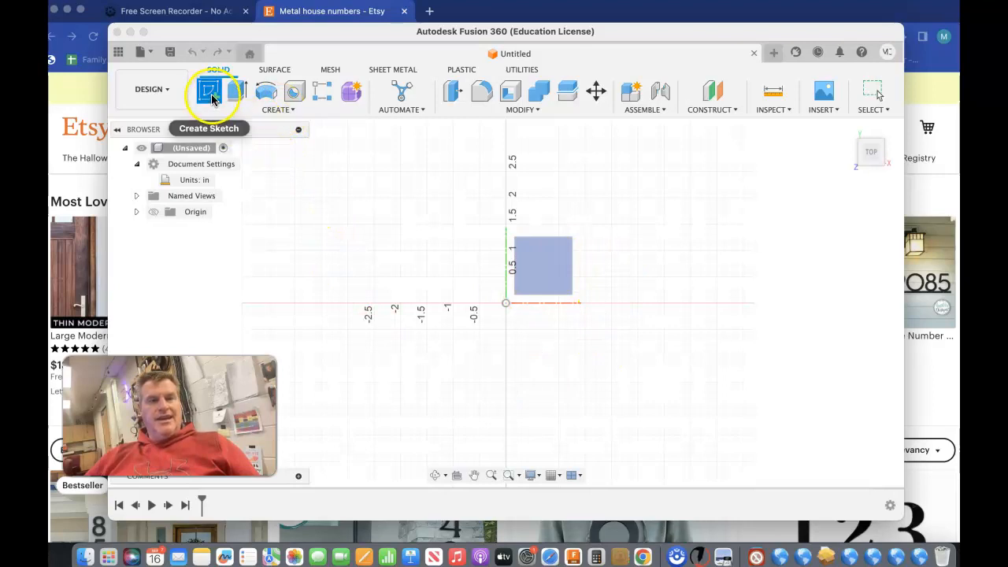
Start a new sketch on the horizontal XY origin plane
{"action": "left_click", "coordinate": [288, 110]}
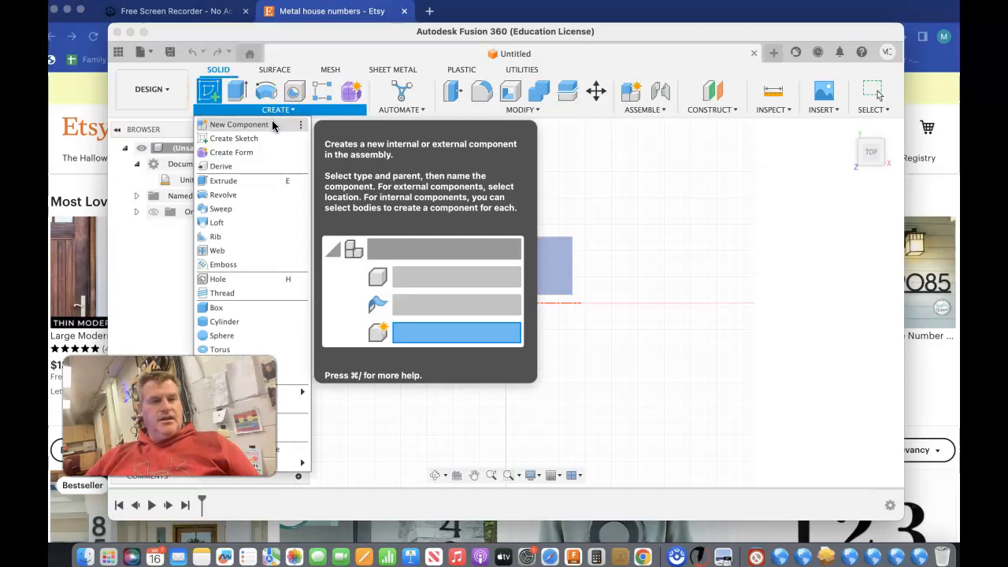
{"action": "left_click", "coordinate": [271, 110]}
{"action": "left_click", "coordinate": [273, 111]}
{"action": "left_click", "coordinate": [272, 111]}
{"action": "left_click", "coordinate": [210, 93]}
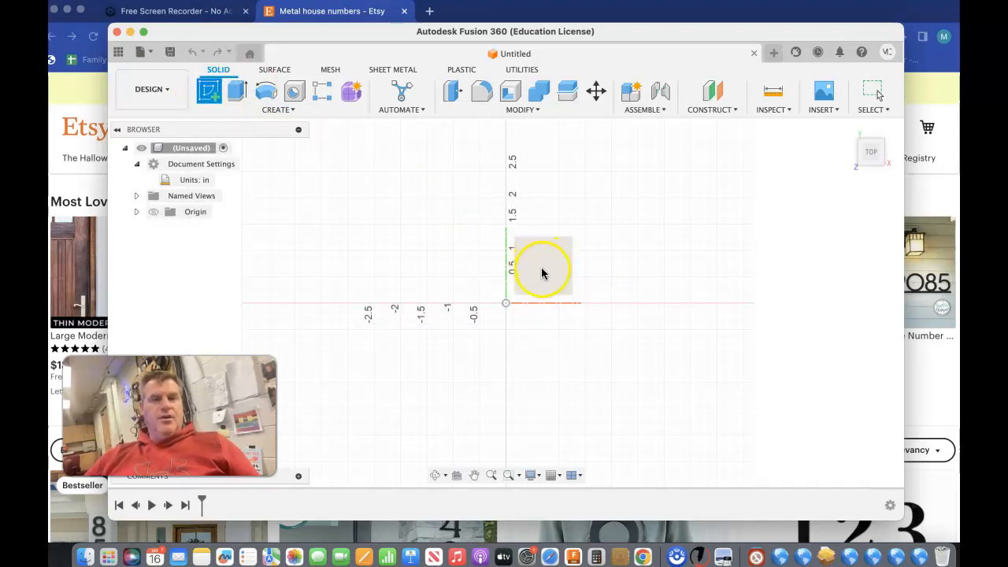
{"action": "left_click", "coordinate": [541, 271]}
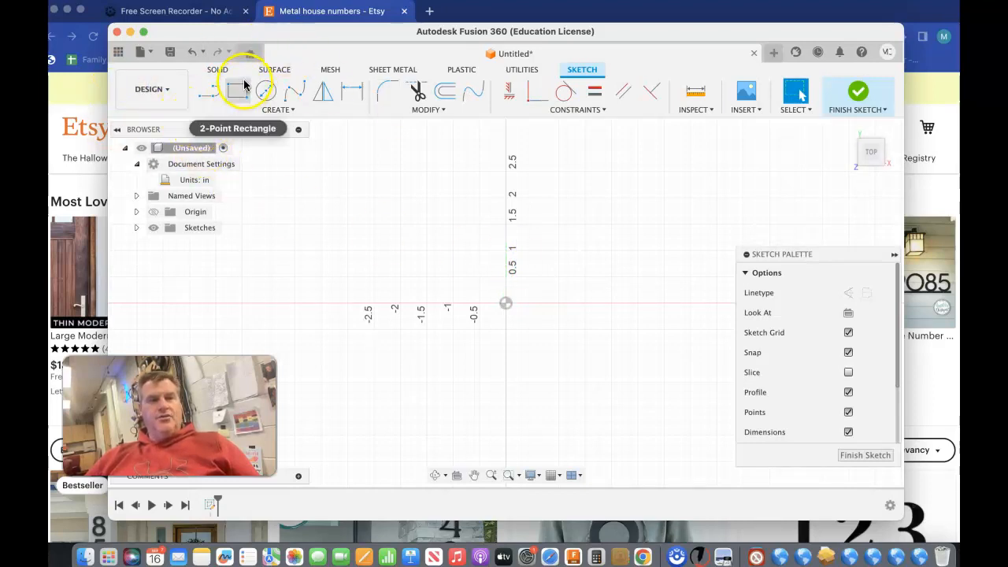
Sketch a two-point rectangle from the origin, extending up along both positive axes and about 6.1 in wide
{"action": "left_click", "coordinate": [236, 91]}
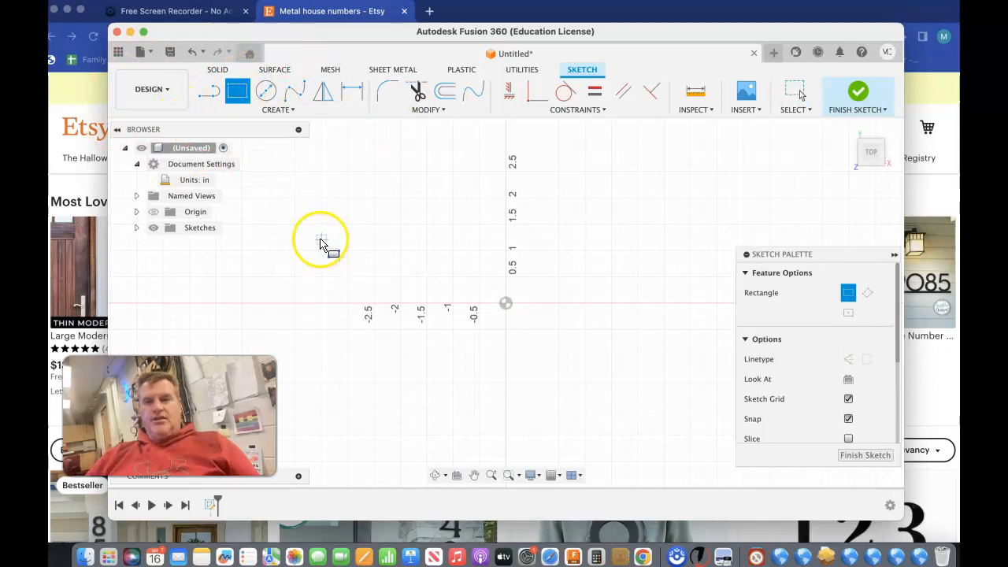
{"action": "left_click", "coordinate": [894, 255]}
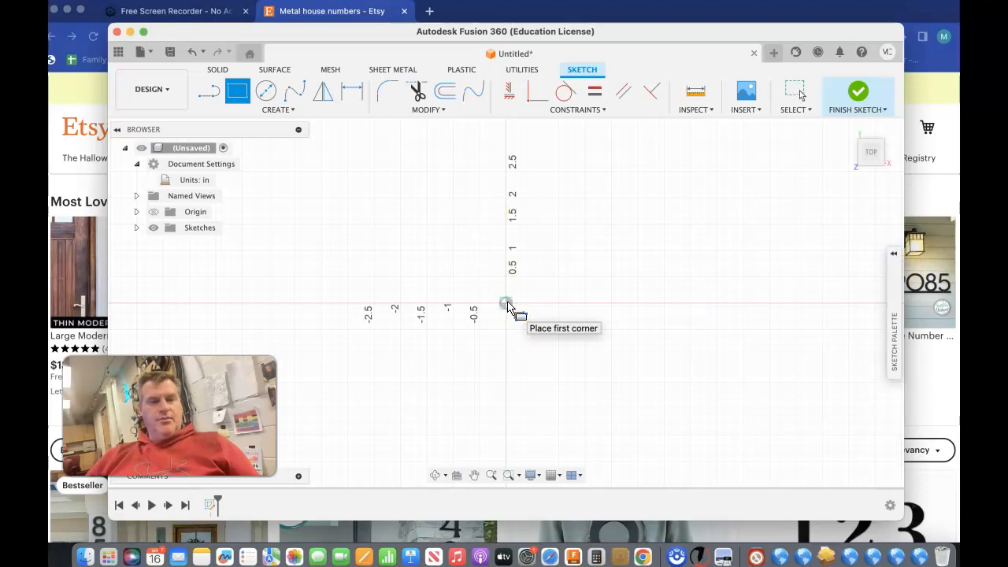
{"action": "mouse_move", "coordinate": [506, 305]}
{"action": "left_mouse_down"}
{"action": "mouse_move", "coordinate": [738, 227]}
{"action": "mouse_move", "coordinate": [829, 148]}
{"action": "left_mouse_up"}
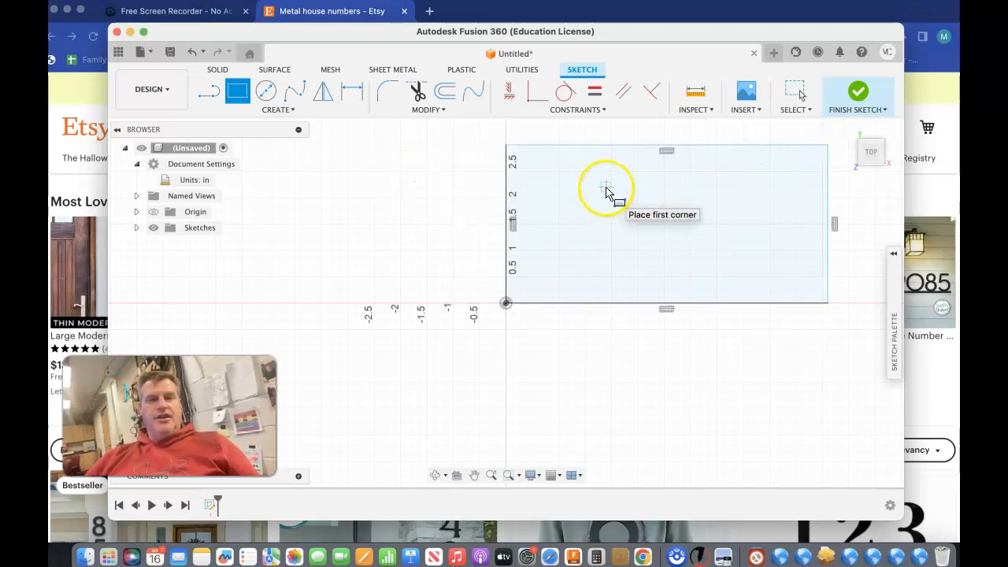
Dimension the rectangle's bottom edge, placing the dimension below it, and set the width to 24 in
{"action": "left_click", "coordinate": [352, 94]}
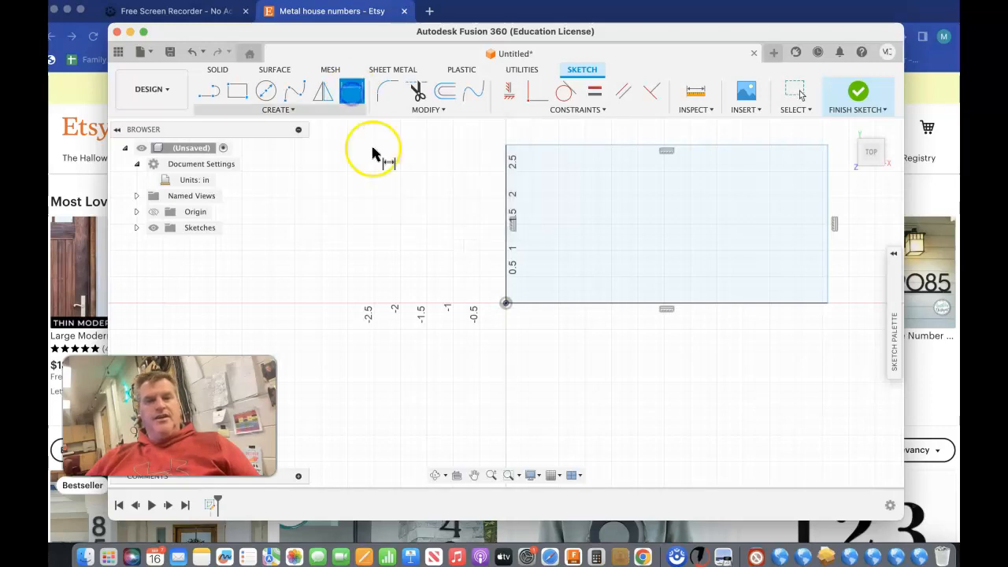
{"action": "left_click", "coordinate": [611, 304]}
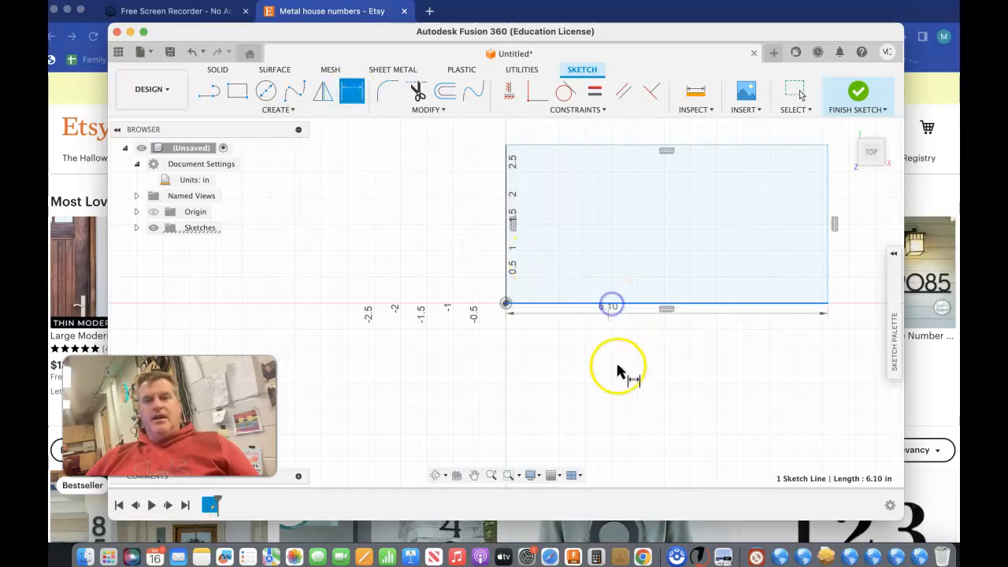
{"action": "left_click", "coordinate": [617, 378]}
{"action": "left_click", "coordinate": [617, 378]}
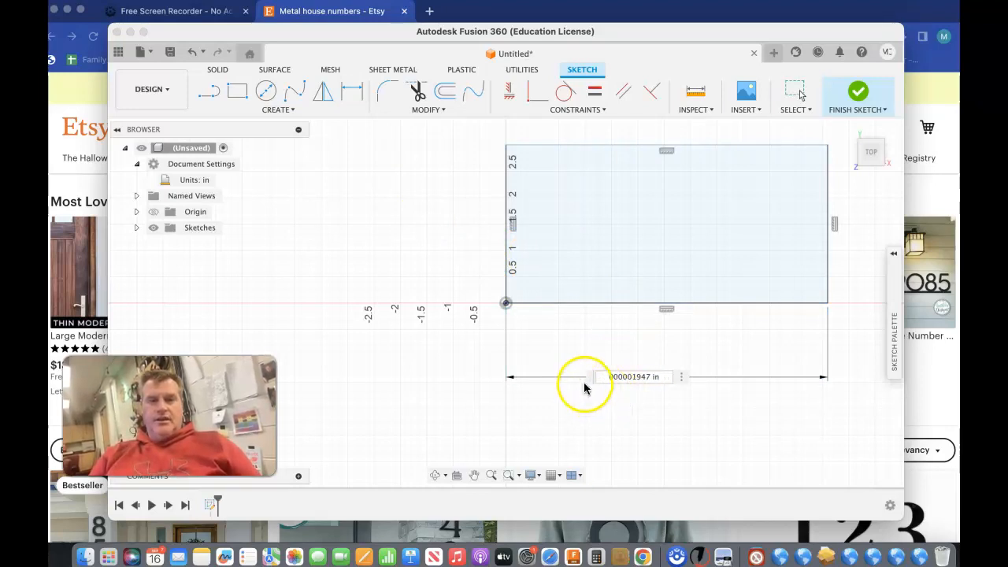
{"action": "double_click", "coordinate": [627, 374]}
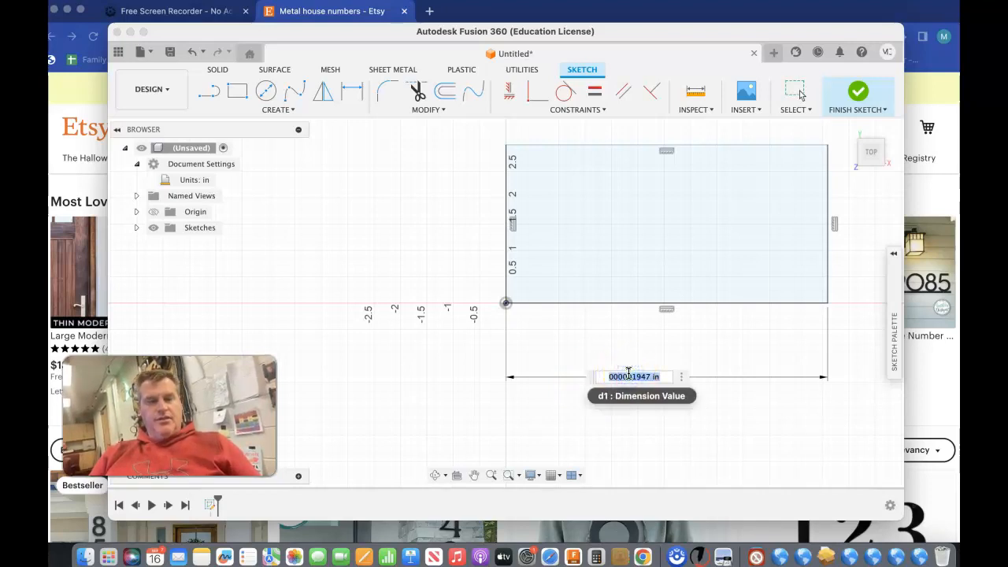
{"action": "key", "text": "Return"}
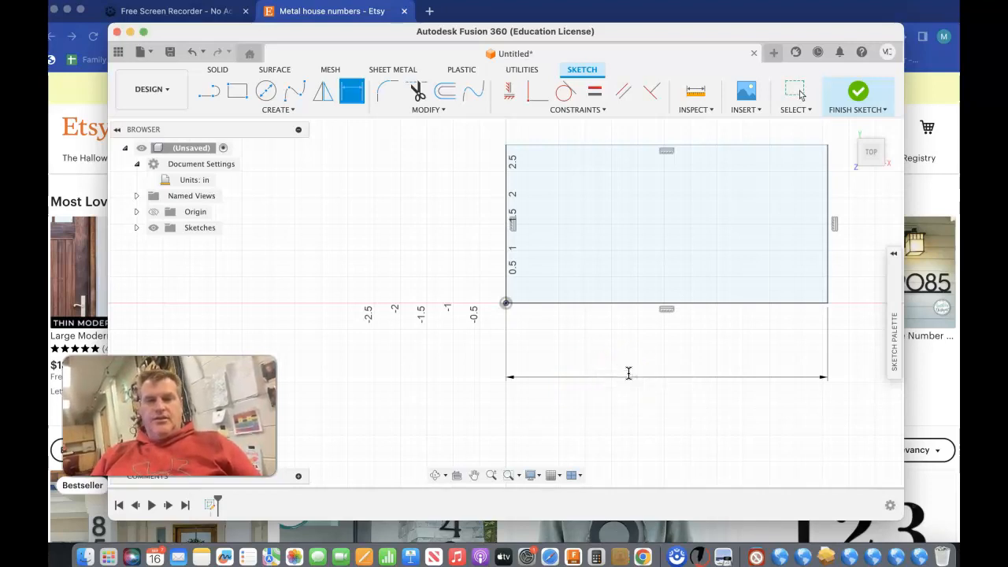
Dimension the rectangle's left edge and set the height to 10 in, leaving the Dimension command with the whole rectangle in view
{"action": "left_click", "coordinate": [512, 241]}
{"action": "left_click", "coordinate": [440, 232]}
{"action": "type", "text": "10"}
{"action": "key", "text": "Return"}
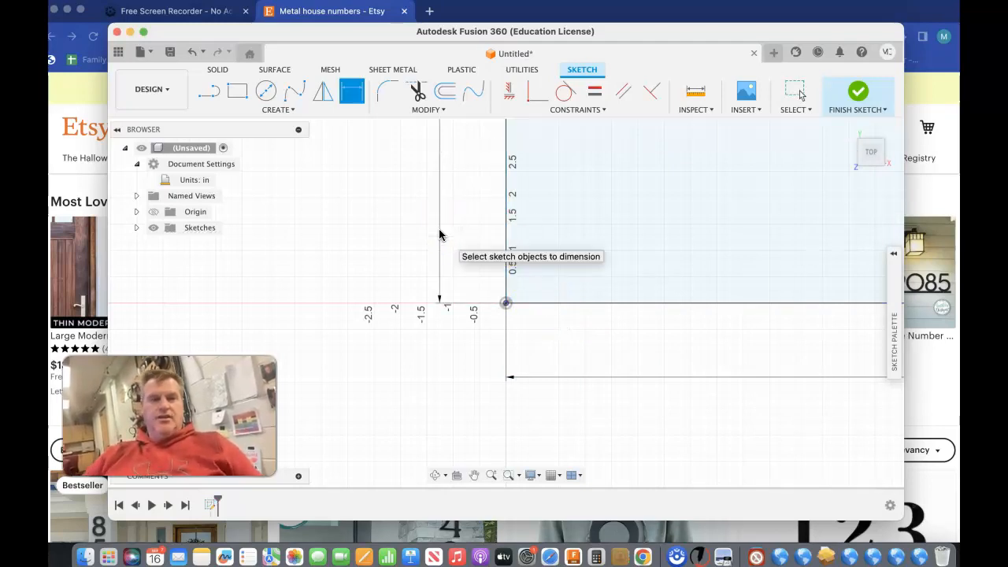
{"action": "scroll", "coordinate": [756, 201], "scroll_direction": "down", "scroll_amount": 5}
{"action": "scroll", "coordinate": [770, 186], "scroll_direction": "up", "scroll_amount": 2}
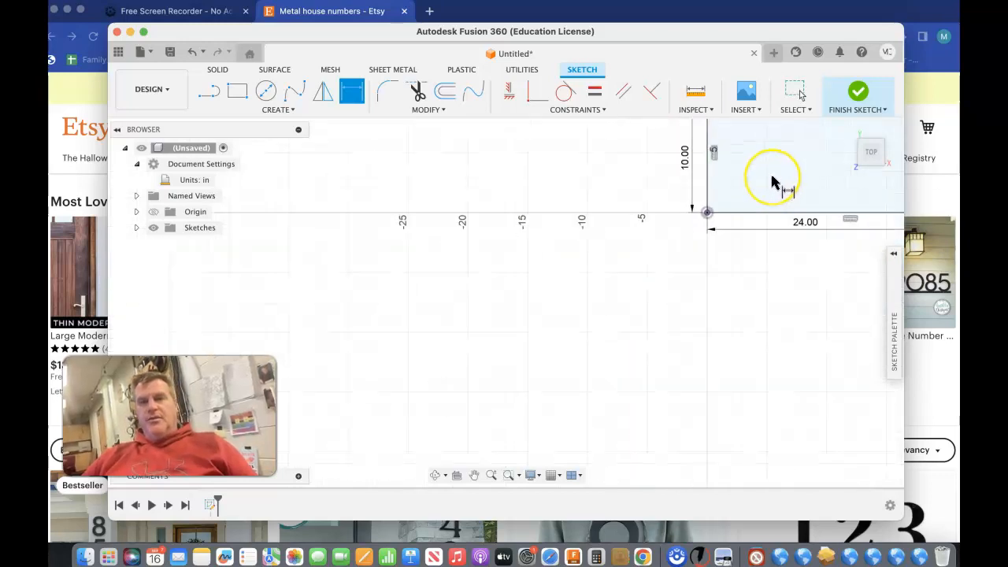
{"action": "left_click", "coordinate": [474, 475]}
{"action": "mouse_move", "coordinate": [707, 218]}
{"action": "left_mouse_down"}
{"action": "mouse_move", "coordinate": [484, 380]}
{"action": "mouse_move", "coordinate": [403, 352]}
{"action": "left_mouse_up"}
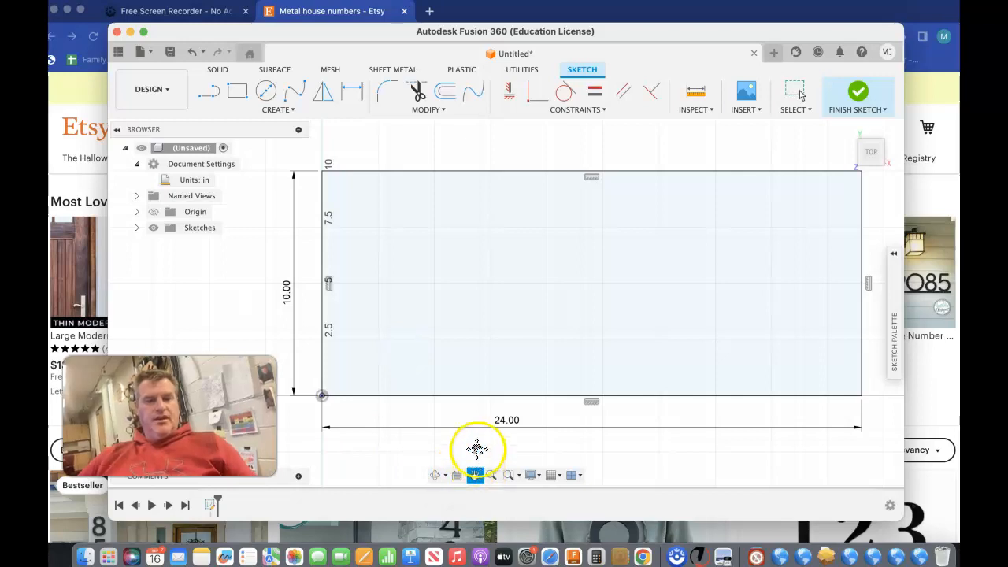
{"action": "key", "text": "d"}
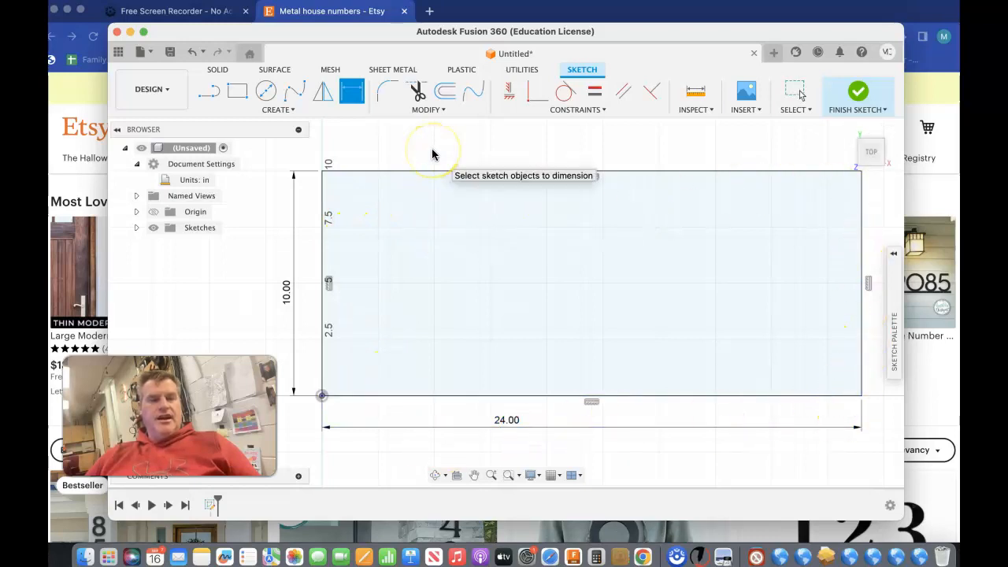
{"action": "key", "text": "Escape"}
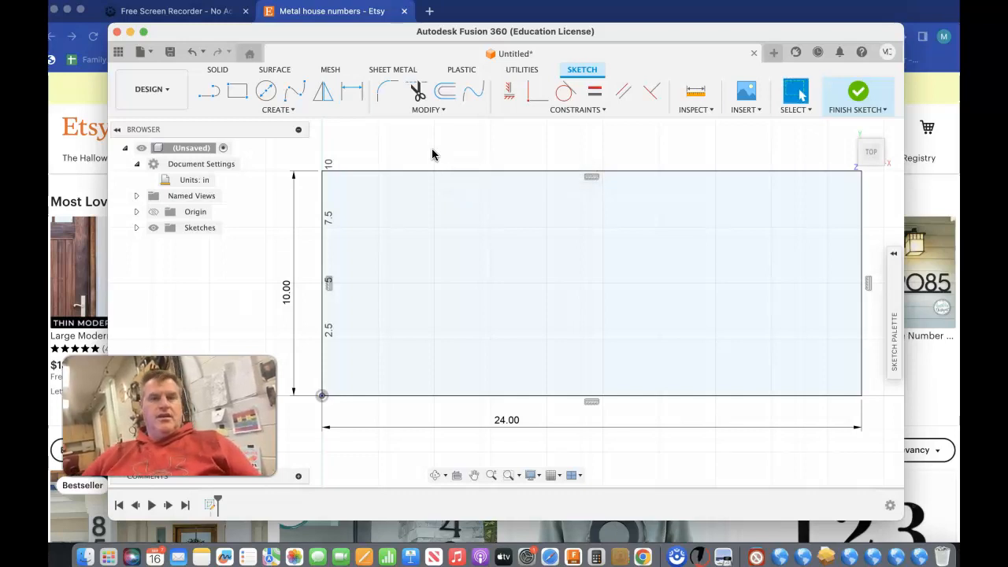
Offset the whole rectangle outline 2 in inward, flipping the offset direction so the copy lies inside the original
{"action": "left_click", "coordinate": [343, 92]}
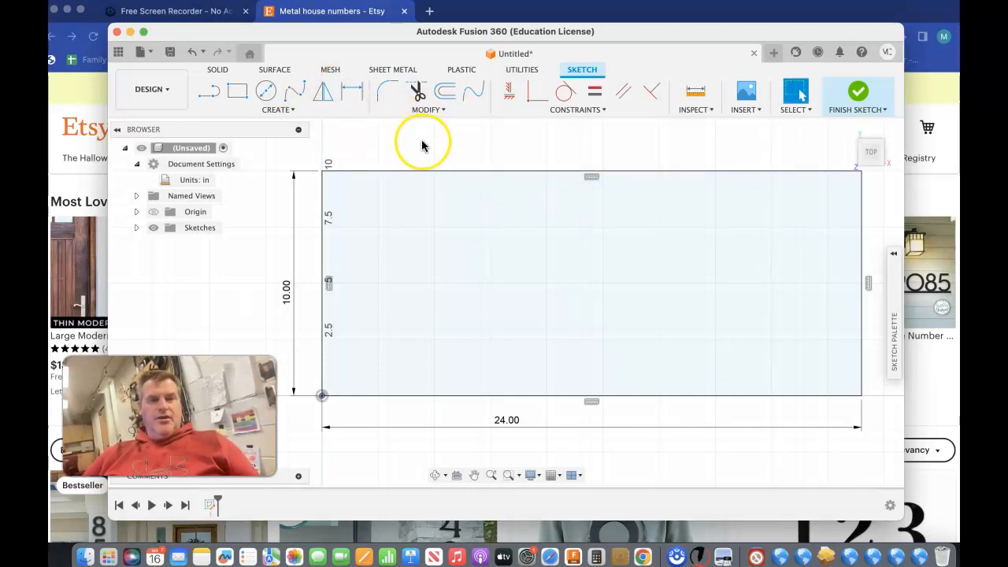
{"action": "left_click", "coordinate": [446, 95]}
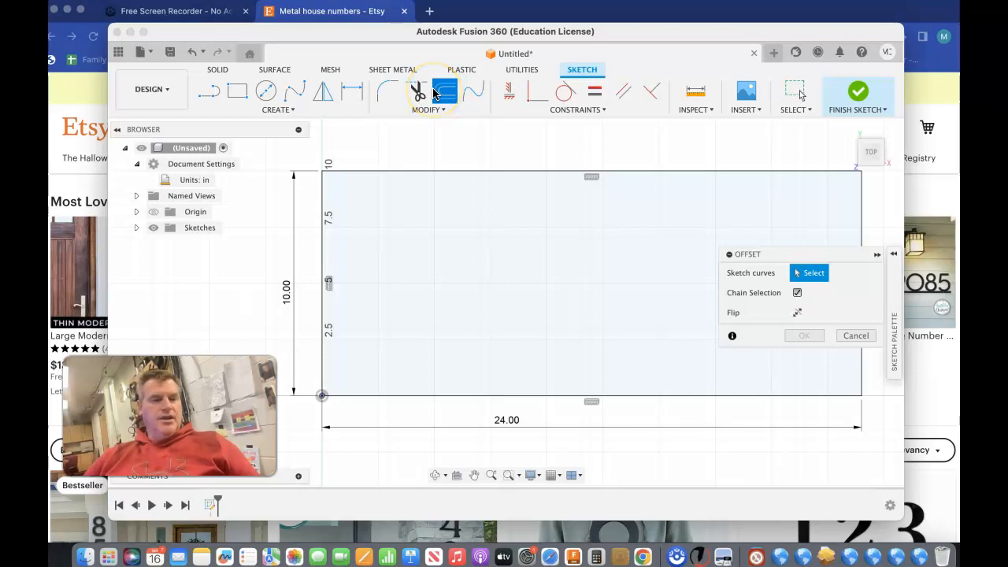
{"action": "left_click", "coordinate": [510, 173]}
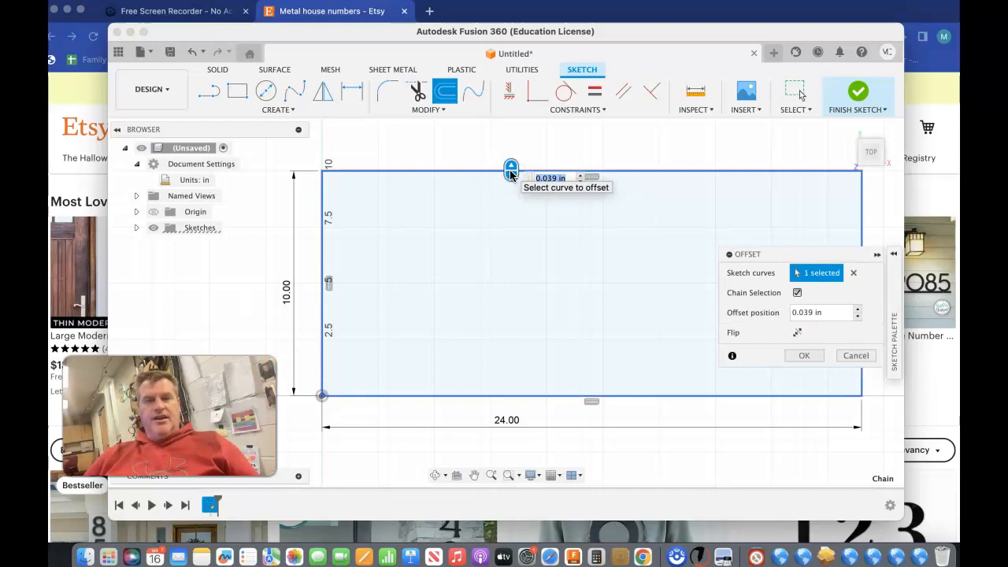
{"action": "left_click", "coordinate": [809, 313]}
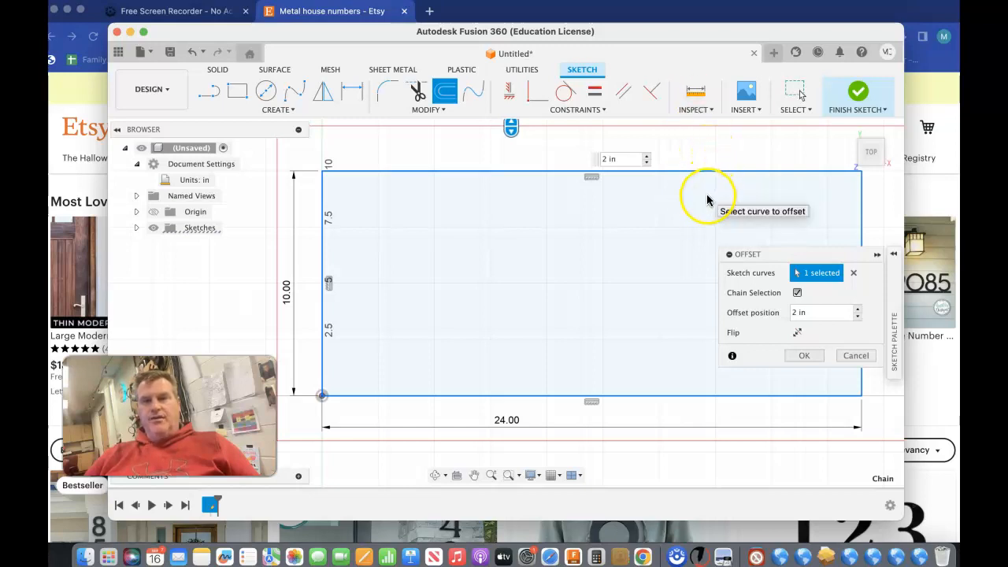
{"action": "left_click", "coordinate": [798, 334]}
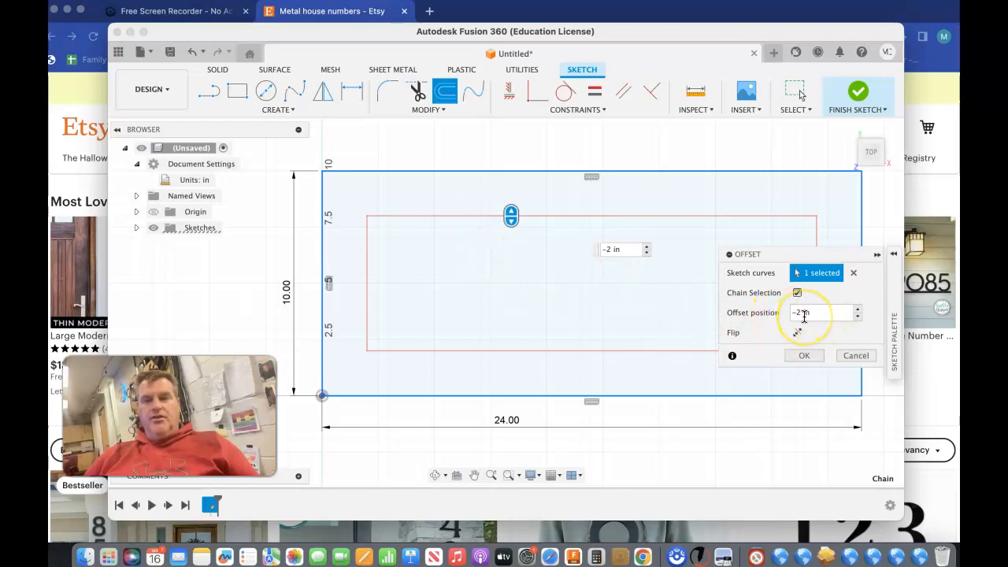
{"action": "left_click", "coordinate": [804, 355]}
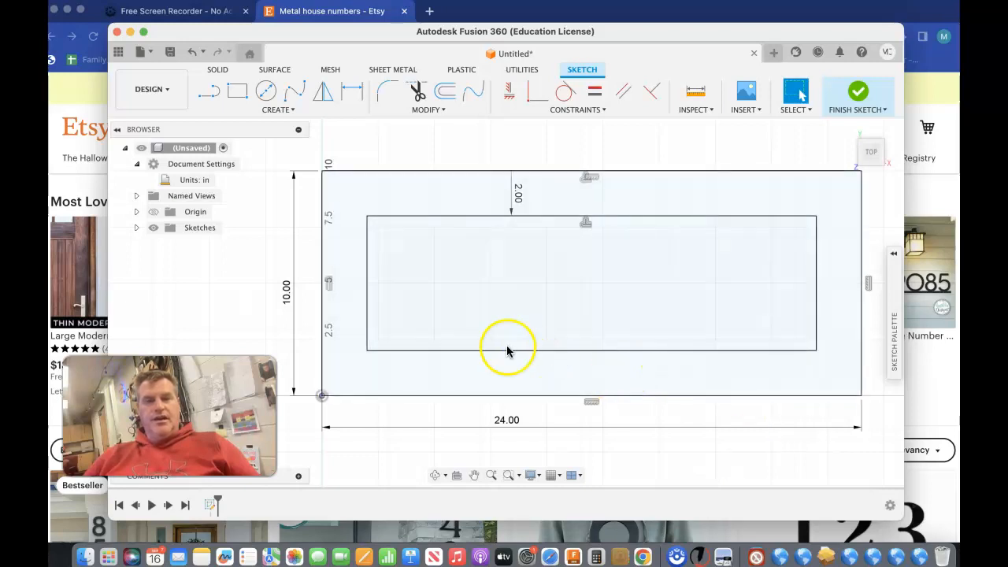
Extrude the border profile between the two rectangles 0.25 in as a new body
{"action": "left_click", "coordinate": [217, 70]}
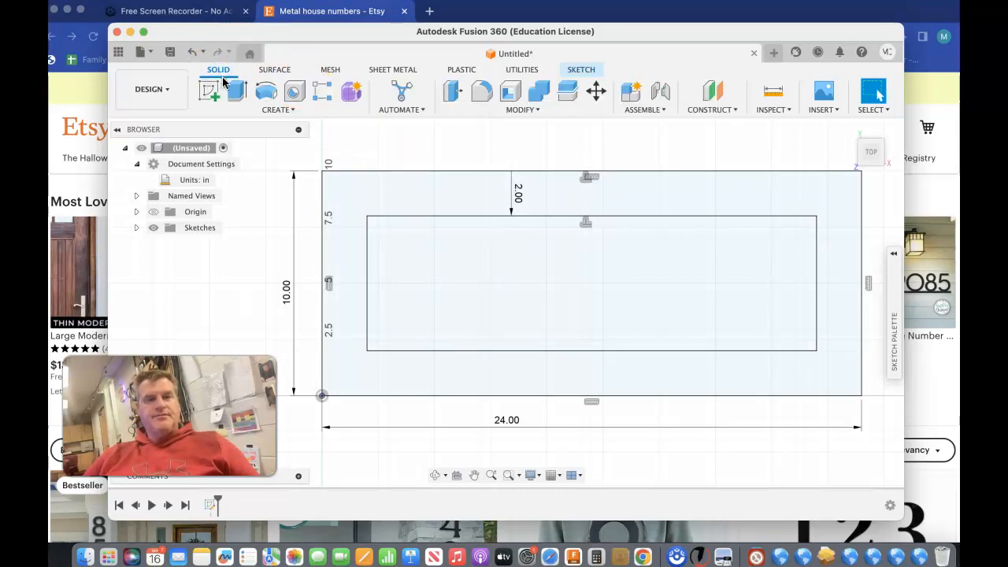
{"action": "left_click", "coordinate": [236, 93]}
{"action": "left_click", "coordinate": [235, 93]}
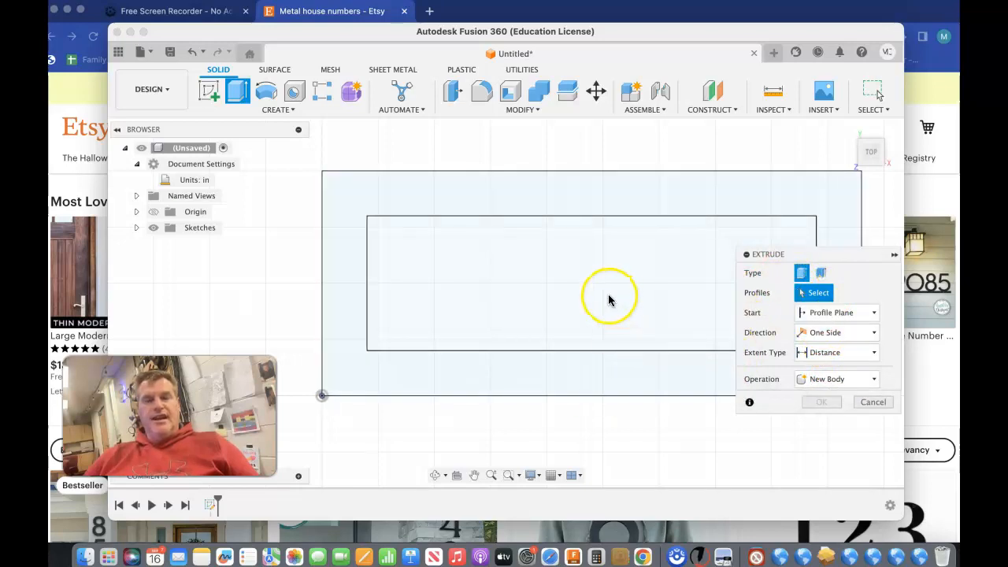
{"action": "left_click", "coordinate": [627, 384]}
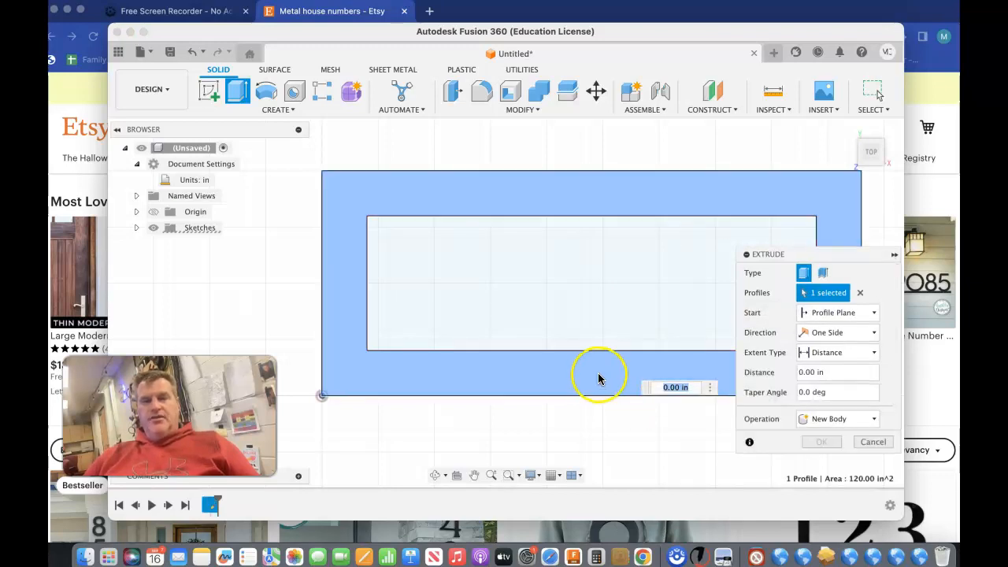
{"action": "left_click", "coordinate": [837, 375]}
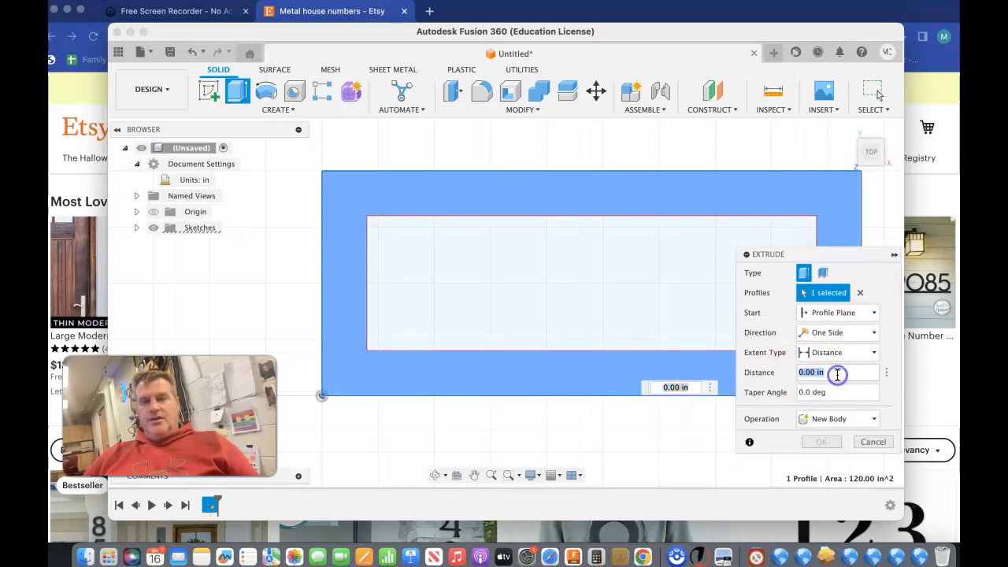
{"action": "type", "text": ".25"}
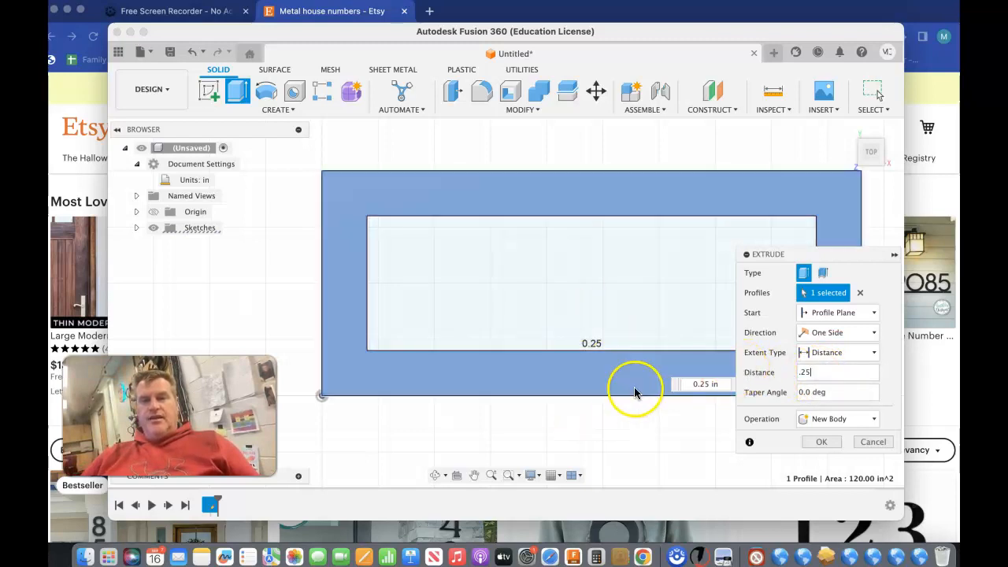
{"action": "left_click", "coordinate": [822, 444]}
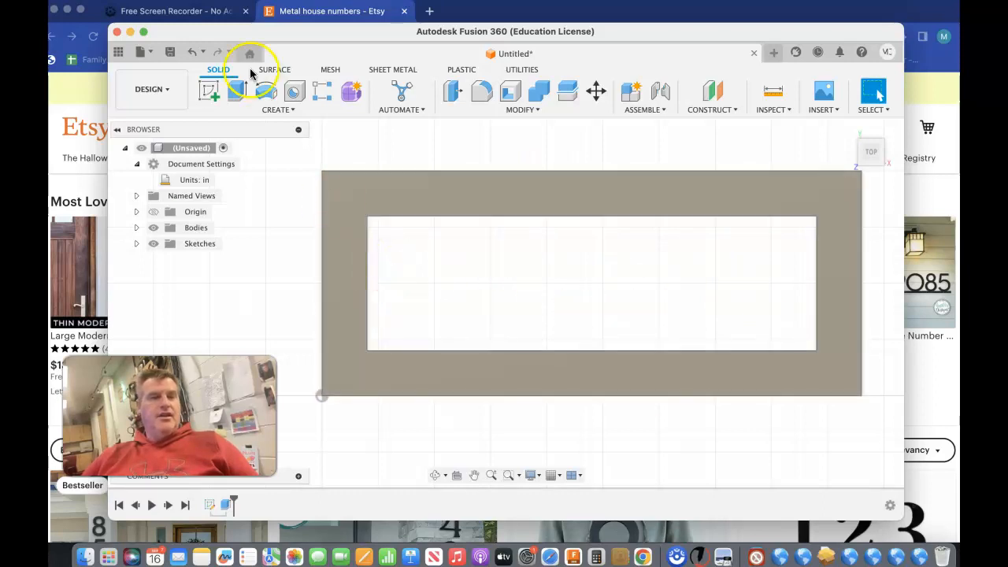
Start a new sketch on the top face of the extruded border frame
{"action": "left_click", "coordinate": [210, 92]}
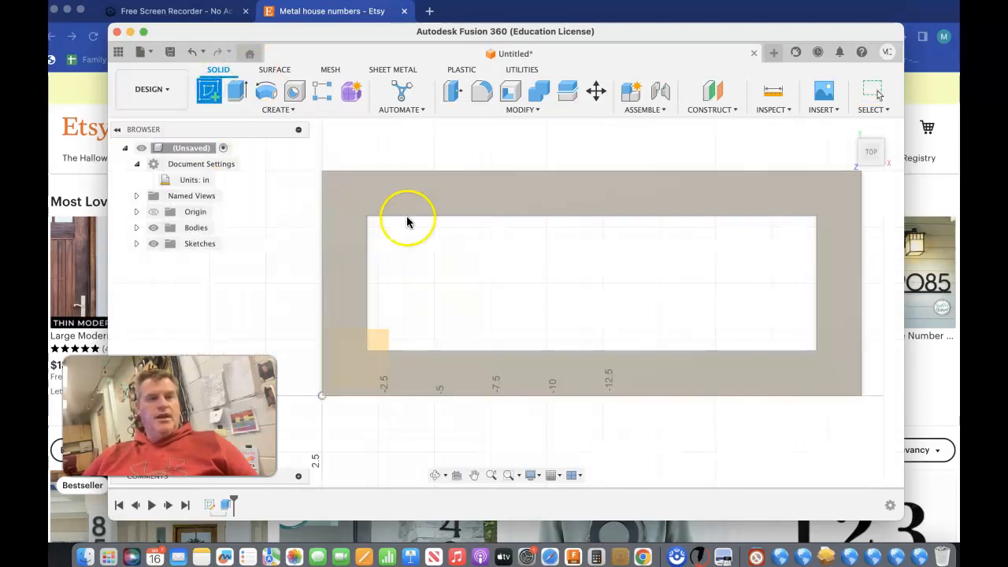
{"action": "left_click", "coordinate": [472, 198]}
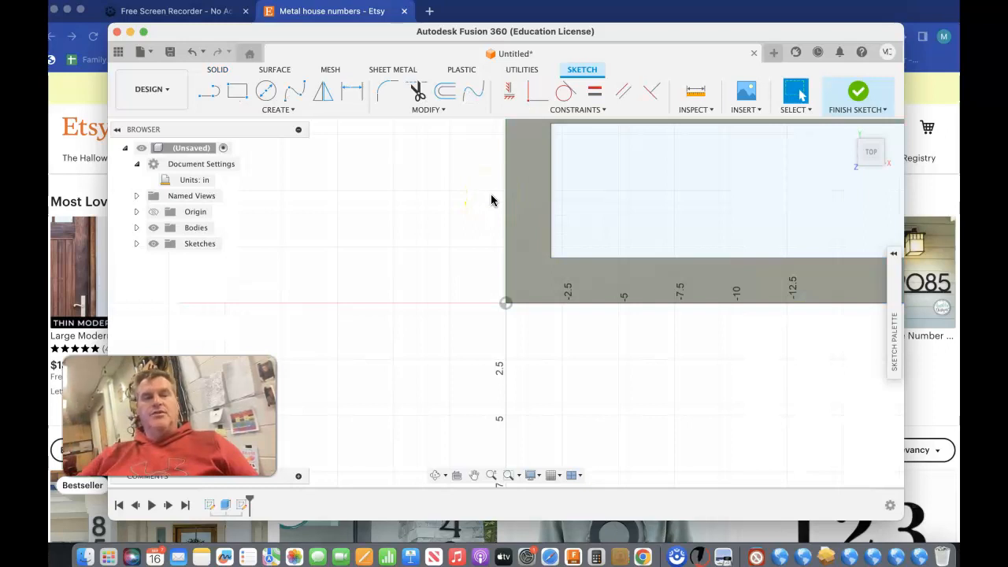
{"action": "left_click", "coordinate": [501, 189]}
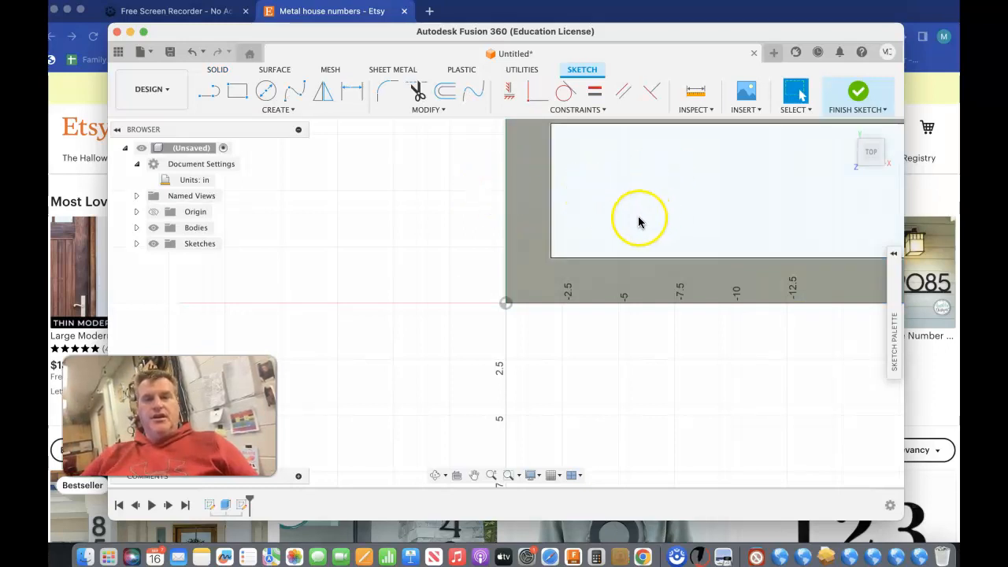
{"action": "left_click", "coordinate": [474, 475]}
{"action": "mouse_move", "coordinate": [676, 224]}
{"action": "left_mouse_down"}
{"action": "mouse_move", "coordinate": [670, 216]}
{"action": "mouse_move", "coordinate": [398, 322]}
{"action": "mouse_move", "coordinate": [445, 292]}
{"action": "mouse_move", "coordinate": [504, 281]}
{"action": "left_mouse_up"}
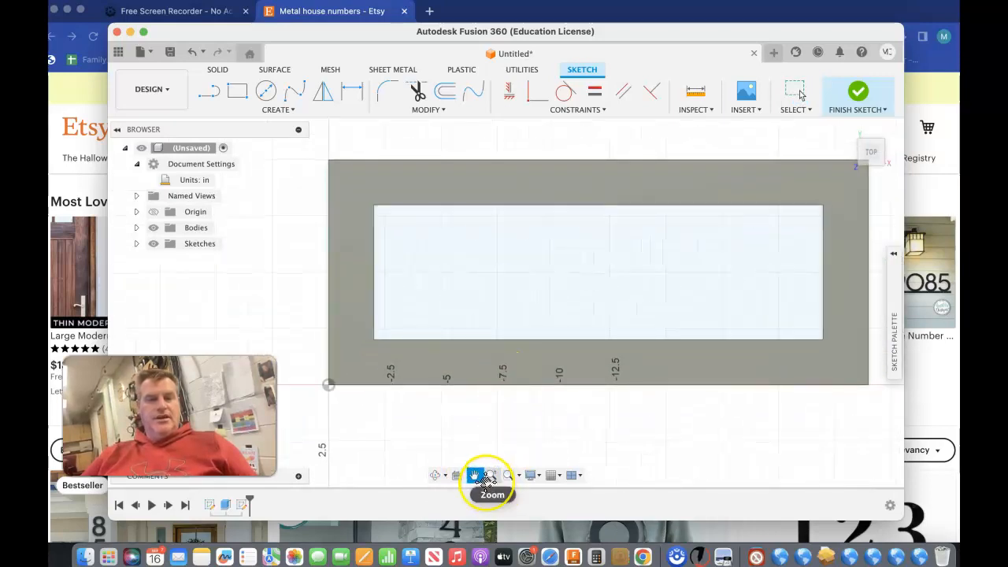
{"action": "key", "text": "Escape"}
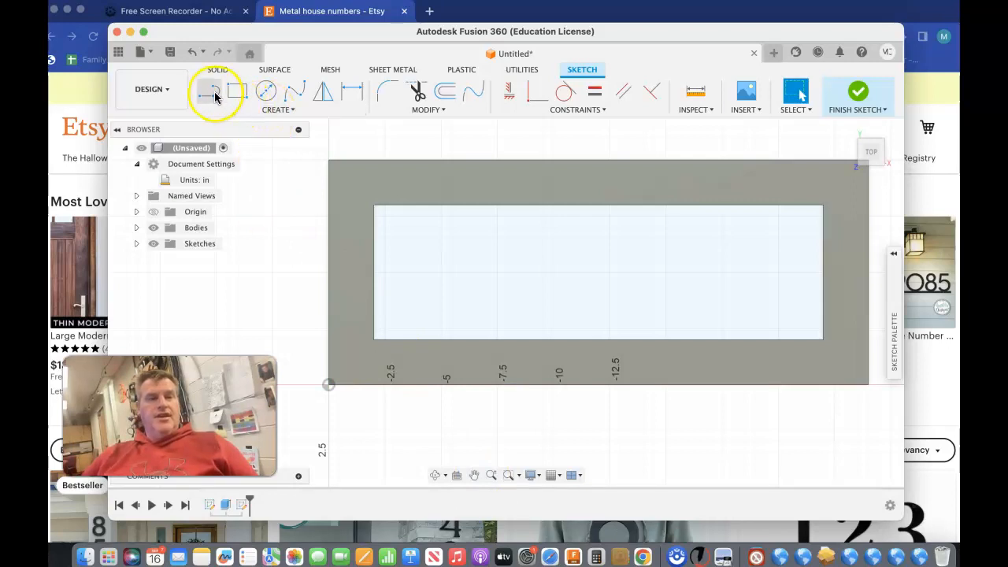
Place a sketch text frame spanning the full height and most of the width of the border's rectangular opening
{"action": "left_click", "coordinate": [286, 112]}
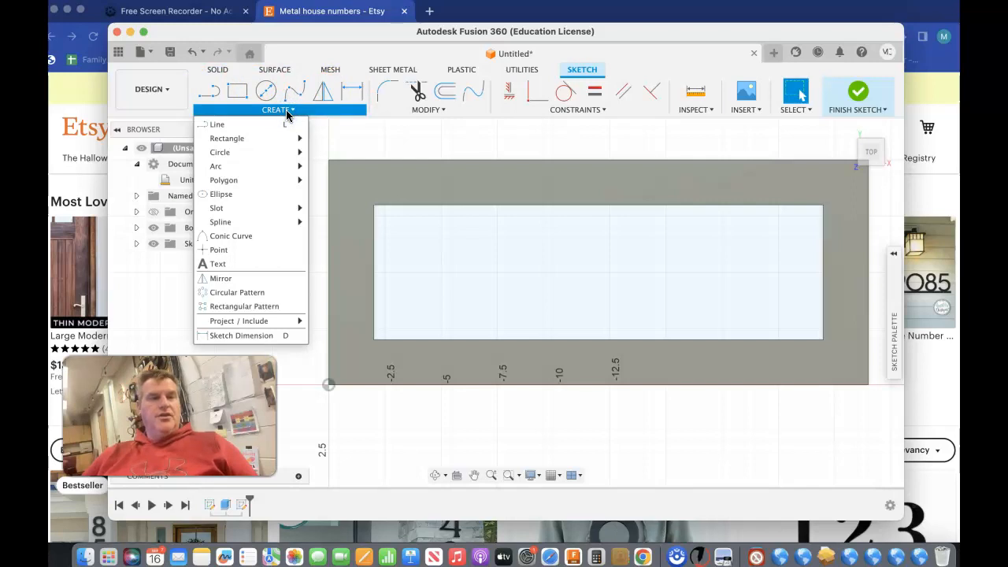
{"action": "left_click", "coordinate": [222, 265]}
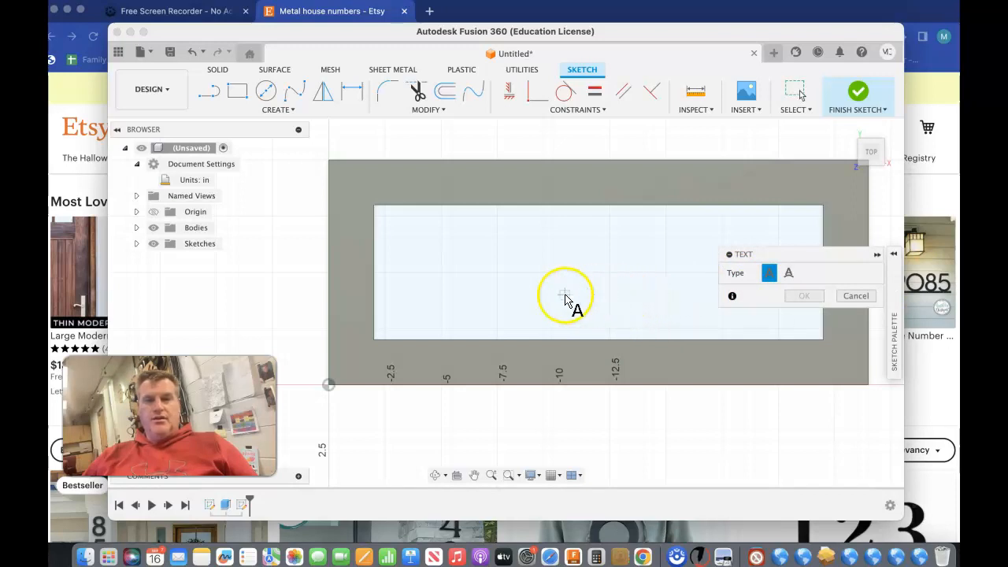
{"action": "left_click", "coordinate": [401, 204]}
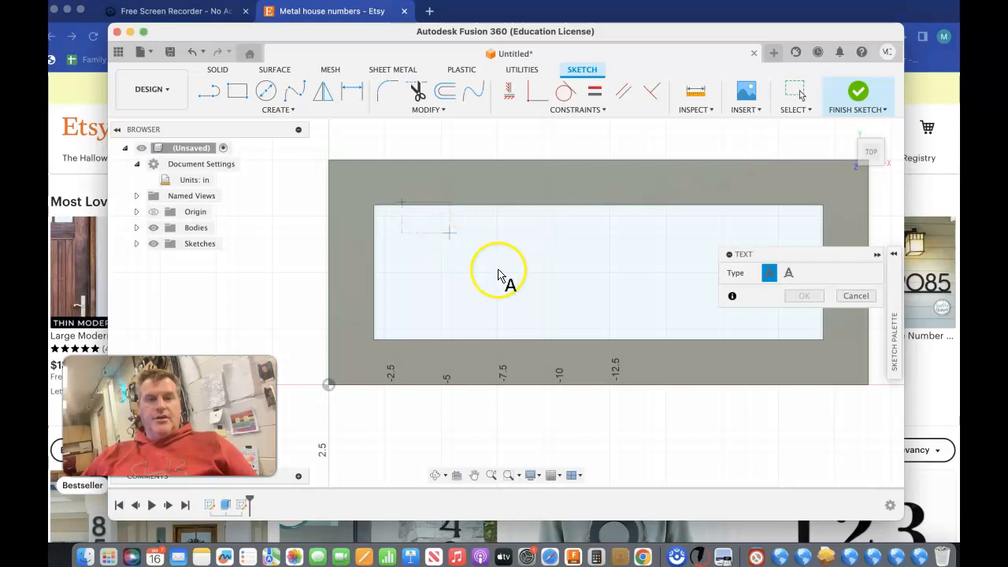
{"action": "left_click", "coordinate": [790, 344]}
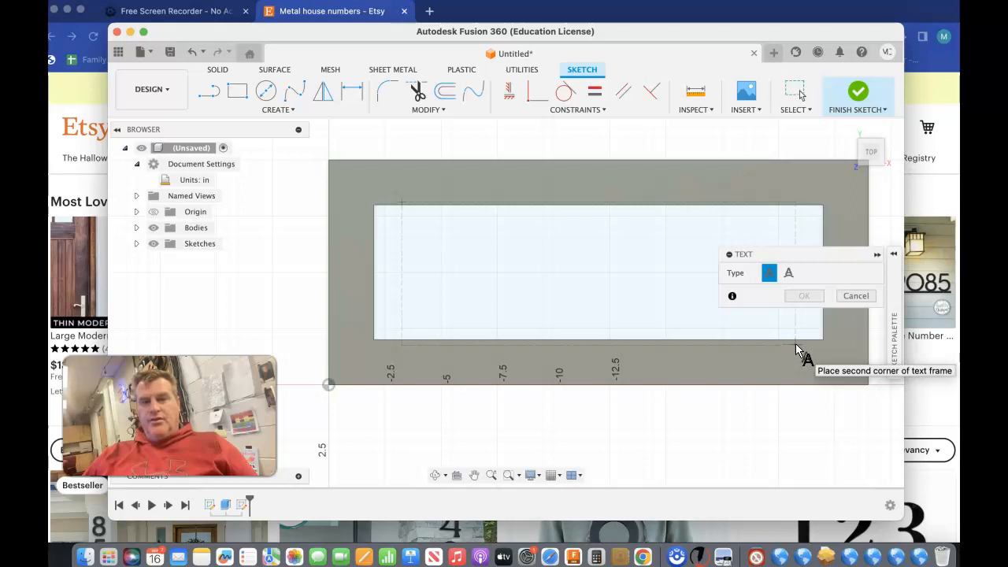
{"action": "left_click", "coordinate": [796, 343]}
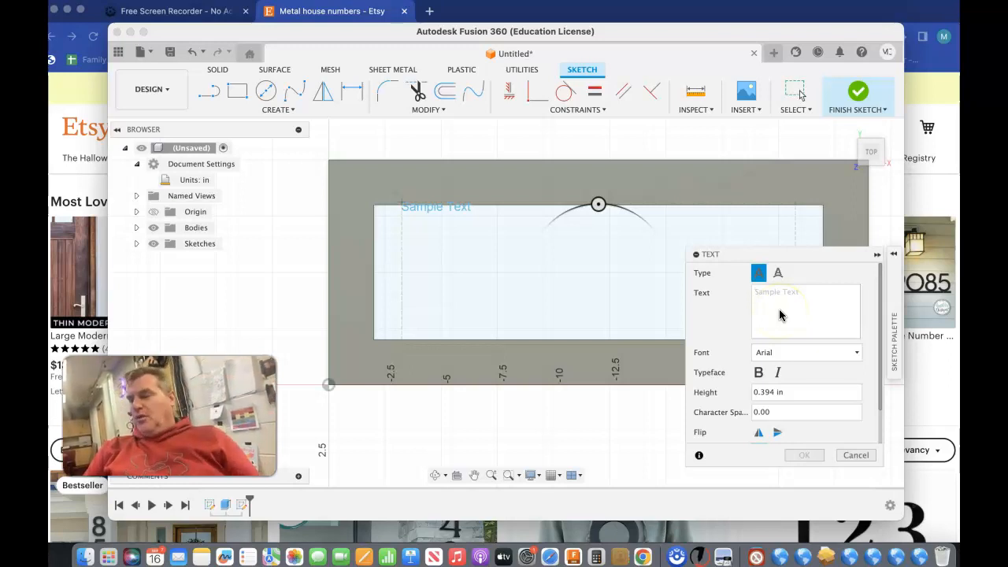
Enter 1032 as the sketch text and set its height to 6.25 in
{"action": "type", "text": "1032"}
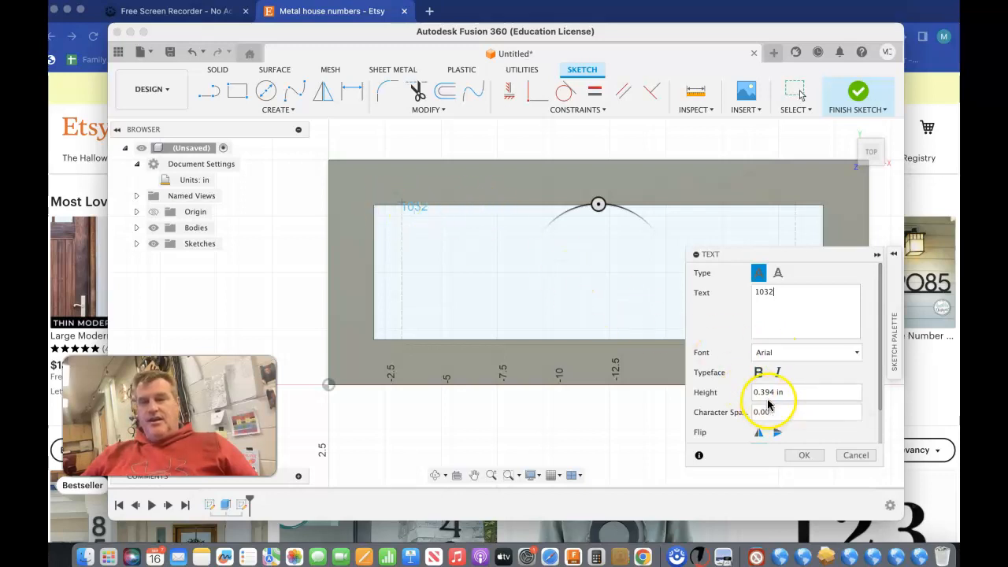
{"action": "left_click", "coordinate": [795, 392]}
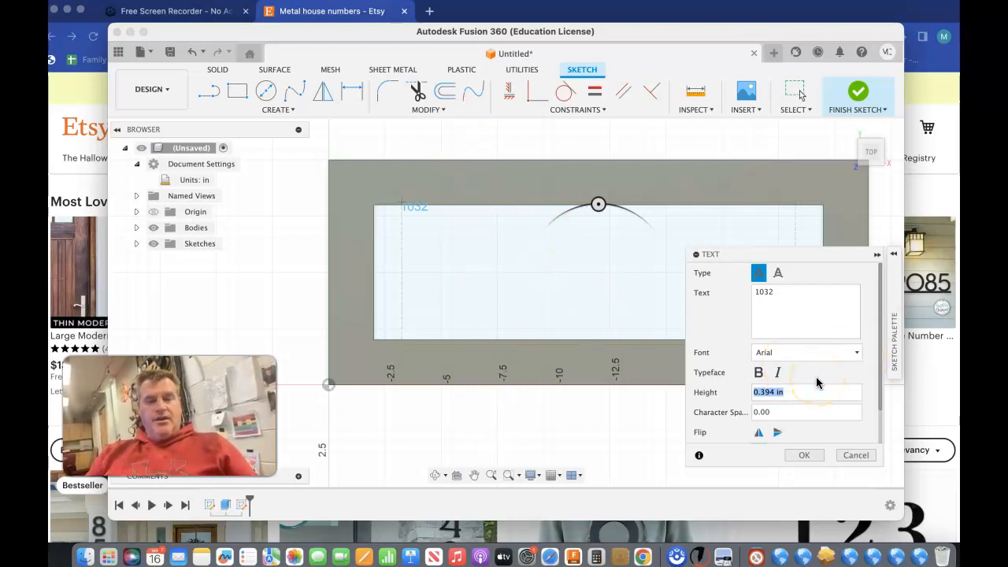
{"action": "type", "text": "6.25"}
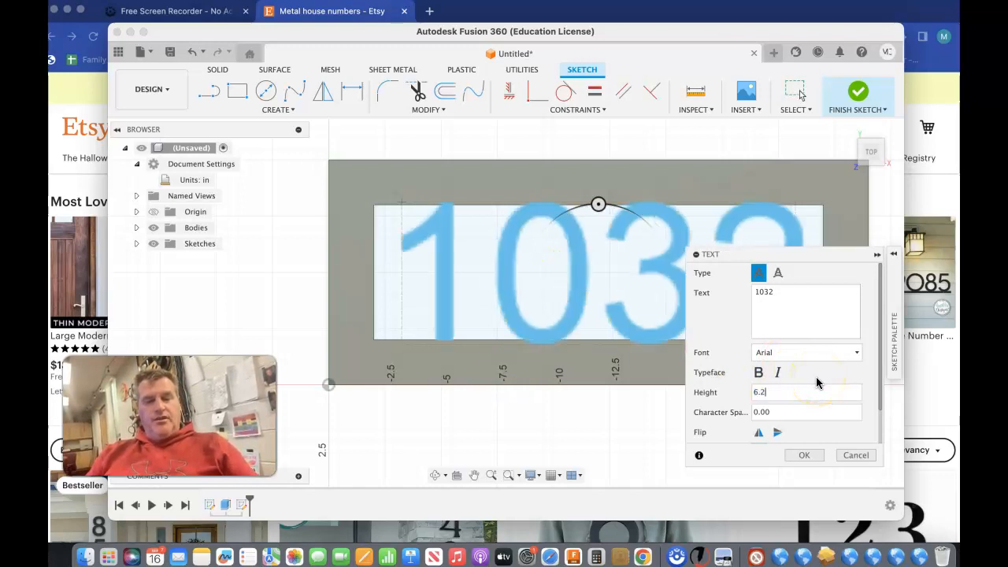
{"action": "left_click", "coordinate": [838, 398]}
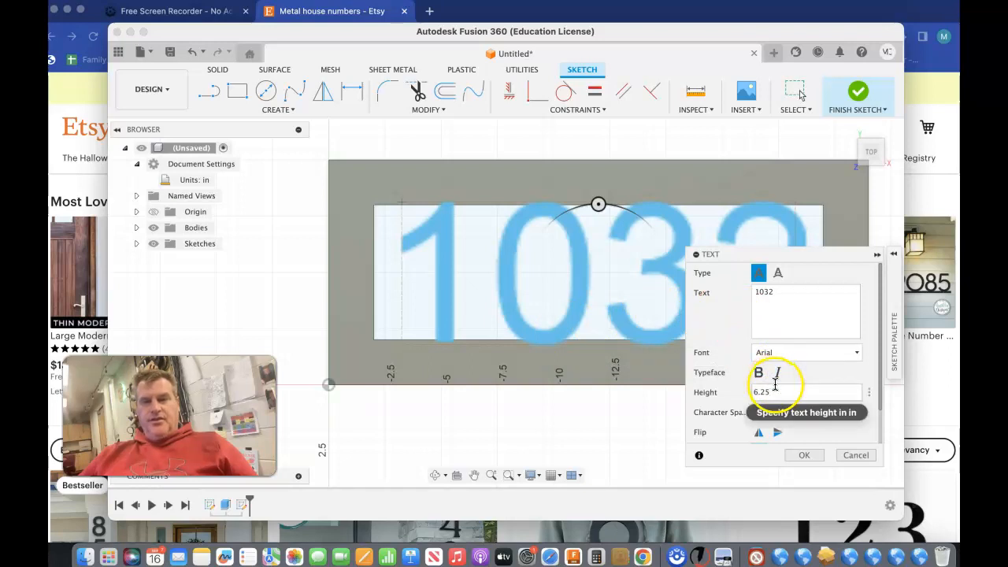
Change the text font to Bangla MN and accept the sketch text
{"action": "left_click", "coordinate": [800, 354]}
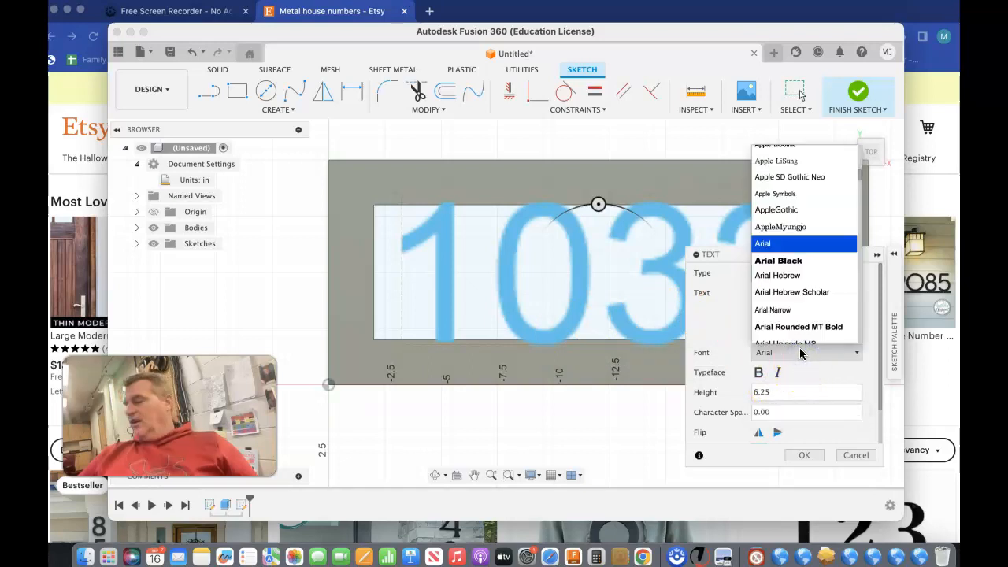
{"action": "scroll", "coordinate": [825, 266], "scroll_direction": "up", "scroll_amount": 3}
{"action": "scroll", "coordinate": [825, 266], "scroll_direction": "up", "scroll_amount": 15}
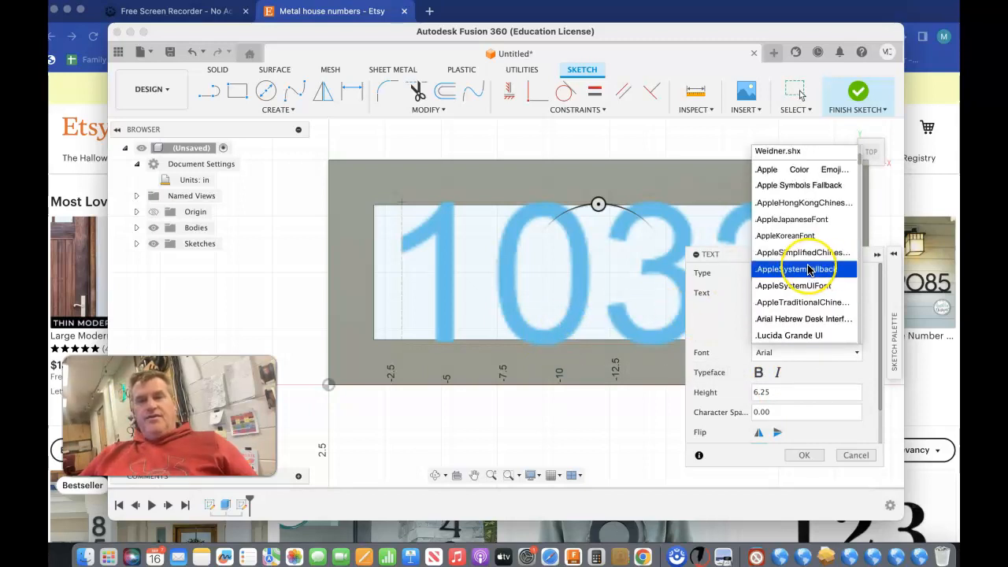
{"action": "scroll", "coordinate": [809, 269], "scroll_direction": "up", "scroll_amount": 3}
{"action": "scroll", "coordinate": [810, 270], "scroll_direction": "down", "scroll_amount": 10}
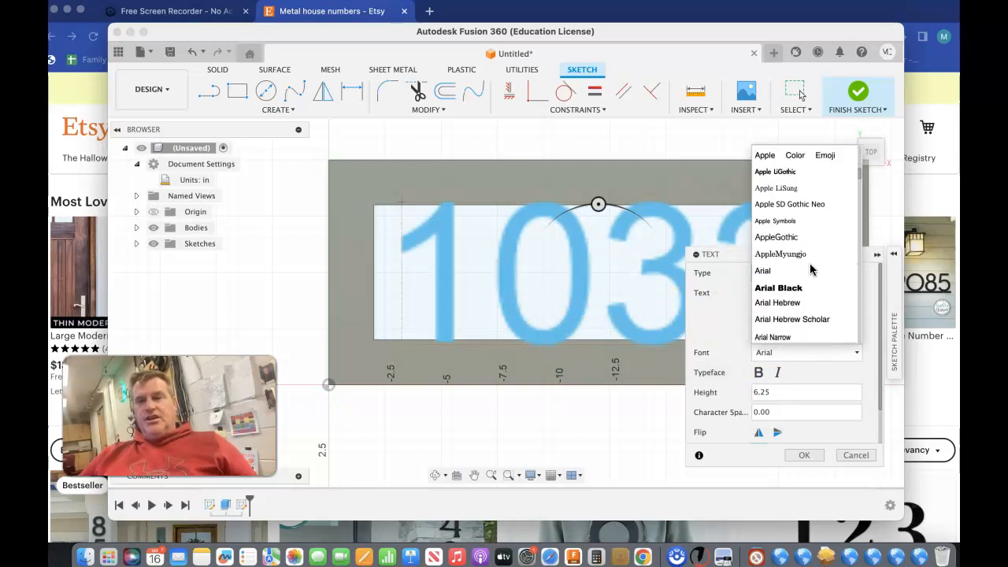
{"action": "scroll", "coordinate": [810, 270], "scroll_direction": "down", "scroll_amount": 3}
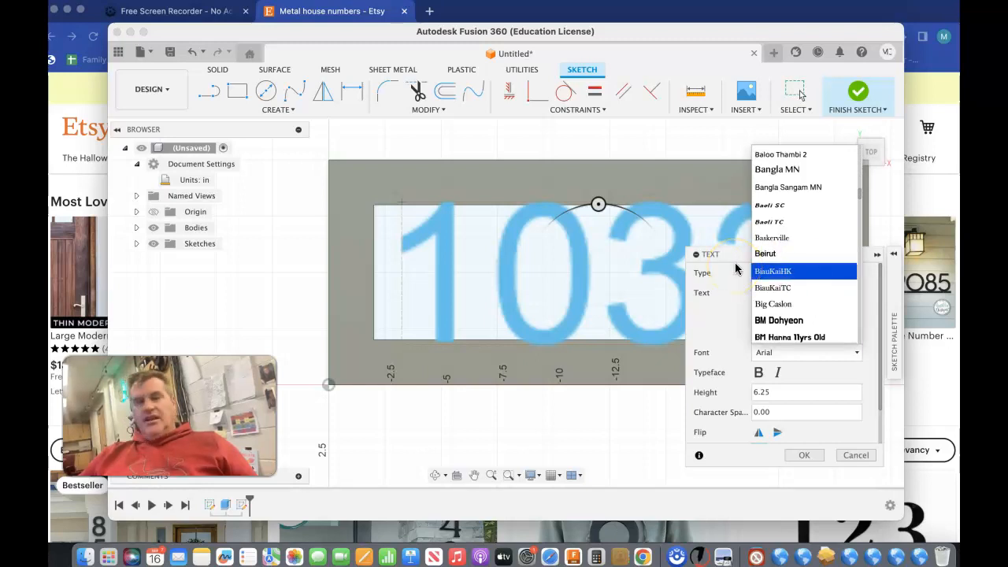
{"action": "left_click", "coordinate": [774, 171]}
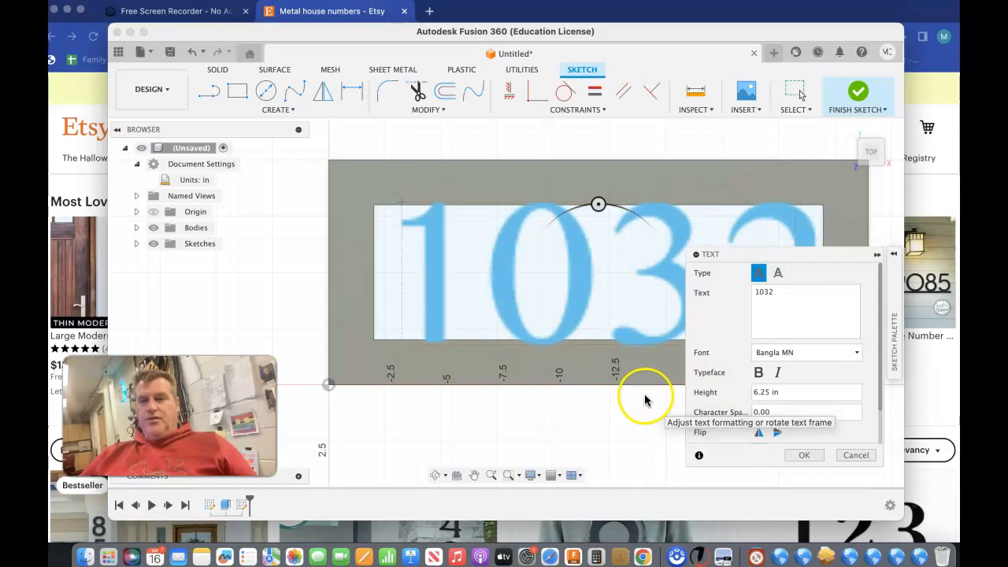
{"action": "left_click", "coordinate": [803, 456]}
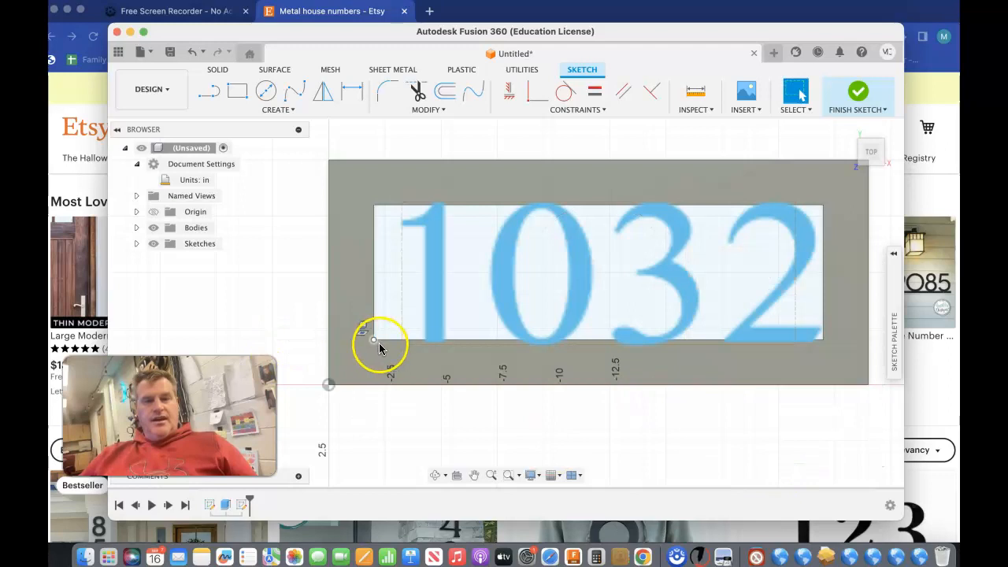
Move the 1032 text slightly to the left so it sits more evenly within the border's opening
{"action": "left_click", "coordinate": [431, 334]}
{"action": "left_click", "coordinate": [430, 334]}
{"action": "left_click_drag", "start_coordinate": [425, 332], "coordinate": [418, 331]}
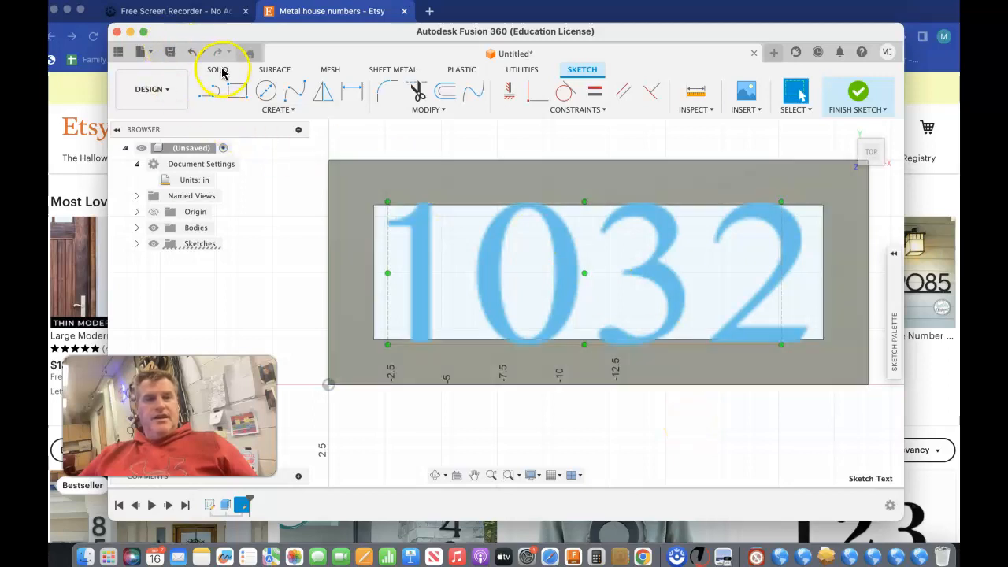
Set up an extrusion of the 1032 sketch text with a distance of -0.25 in
{"action": "left_click", "coordinate": [216, 70]}
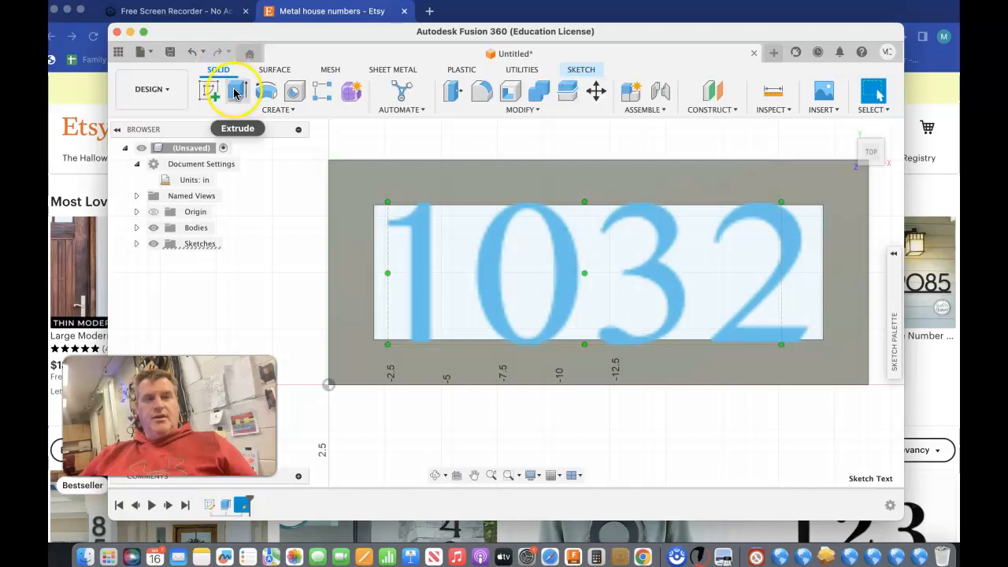
{"action": "left_click", "coordinate": [237, 90]}
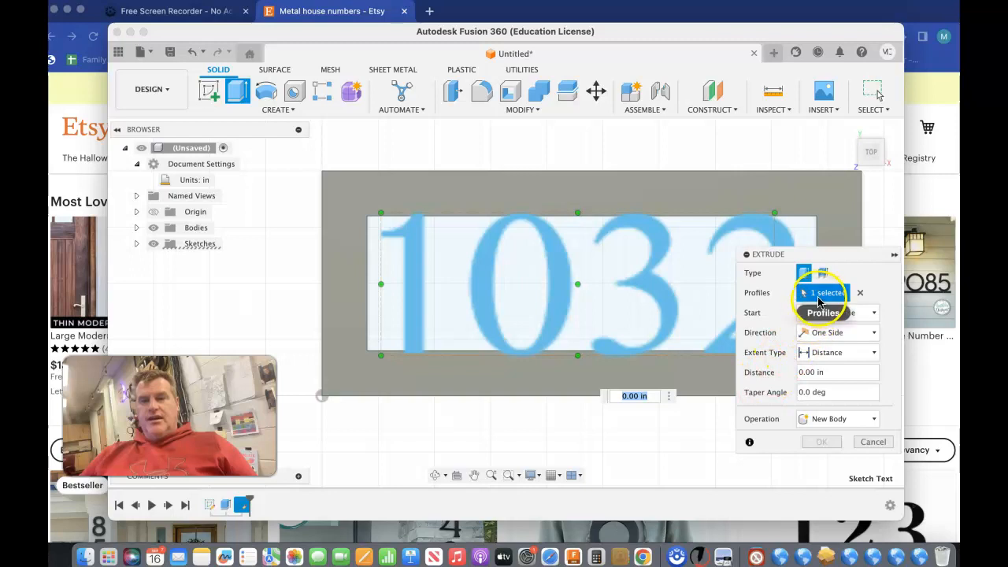
{"action": "left_click", "coordinate": [659, 294]}
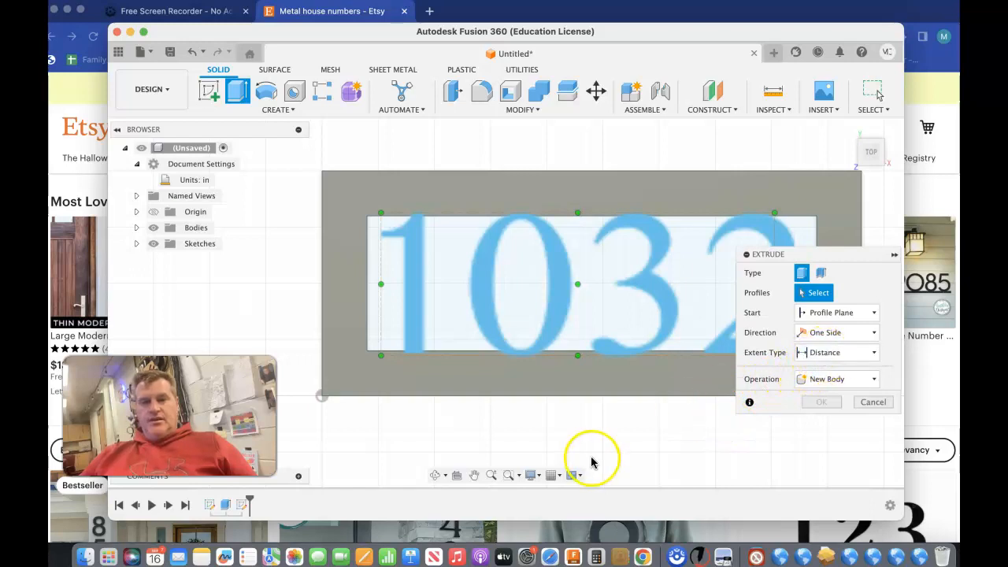
{"action": "middle_click_drag", "start_coordinate": [601, 438], "coordinate": [610, 410], "text": "shift"}
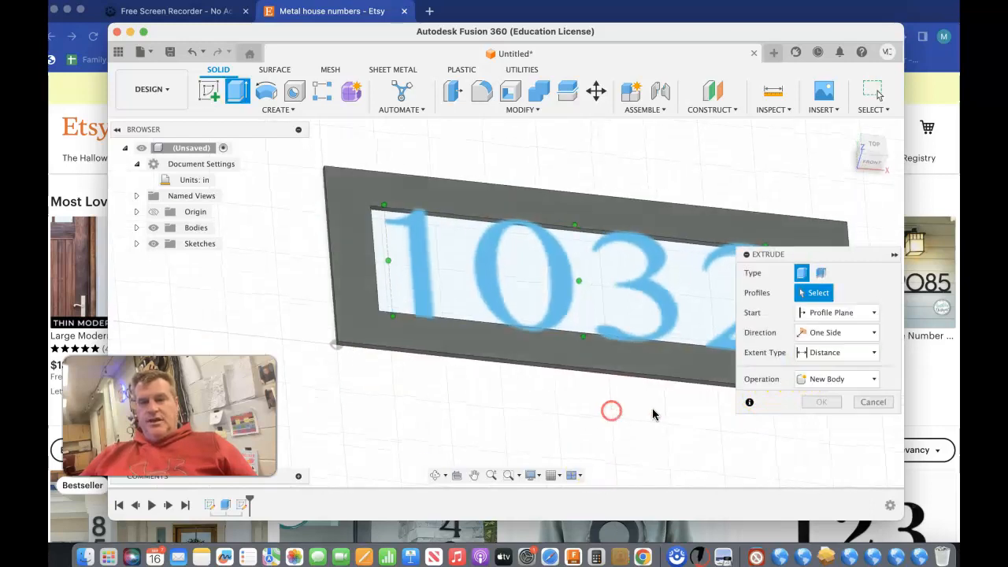
{"action": "left_click", "coordinate": [666, 296]}
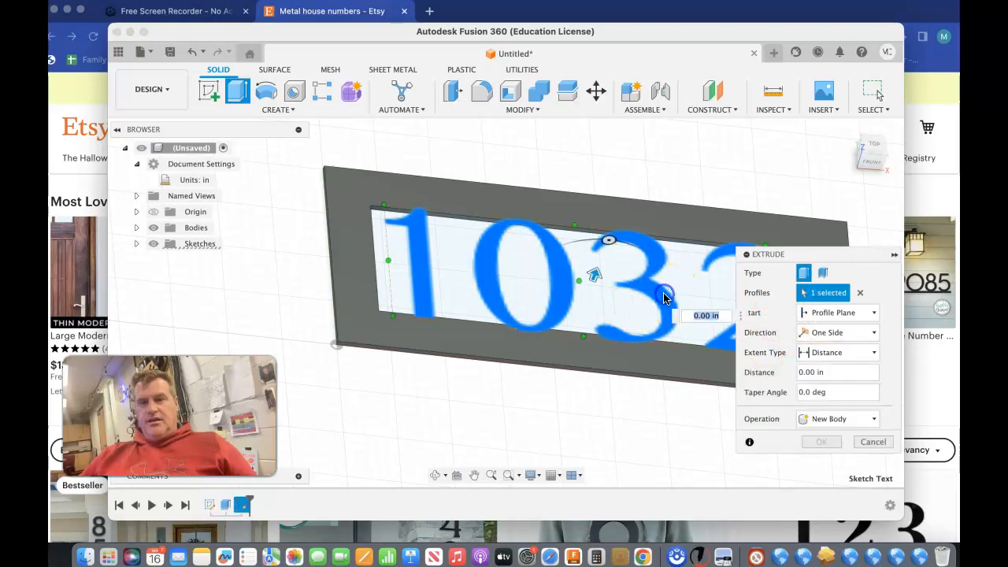
{"action": "double_click", "coordinate": [808, 372]}
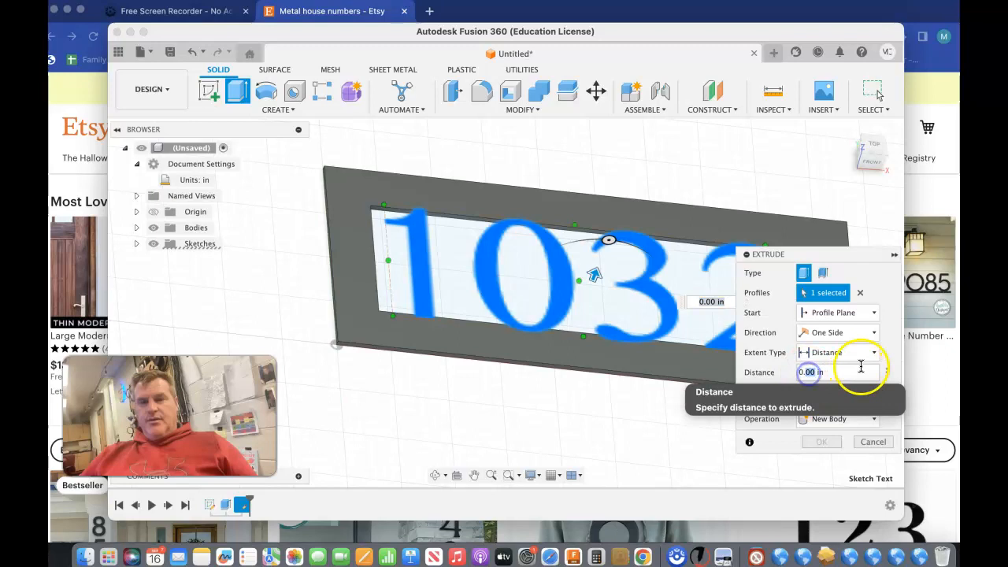
{"action": "key", "text": "BackSpace"}
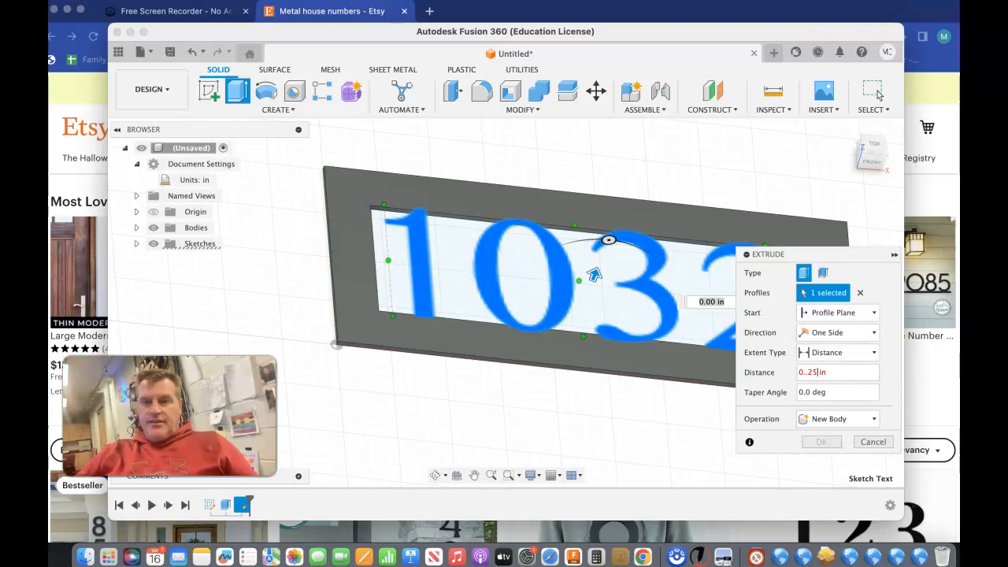
{"action": "left_click", "coordinate": [814, 375]}
{"action": "double_click", "coordinate": [806, 373]}
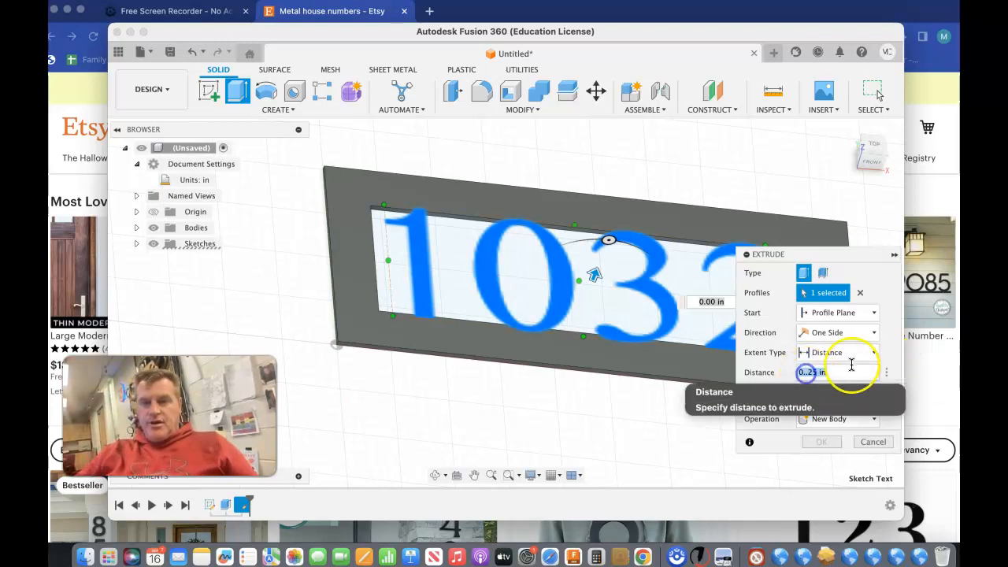
{"action": "left_click_drag", "start_coordinate": [807, 373], "coordinate": [799, 372]}
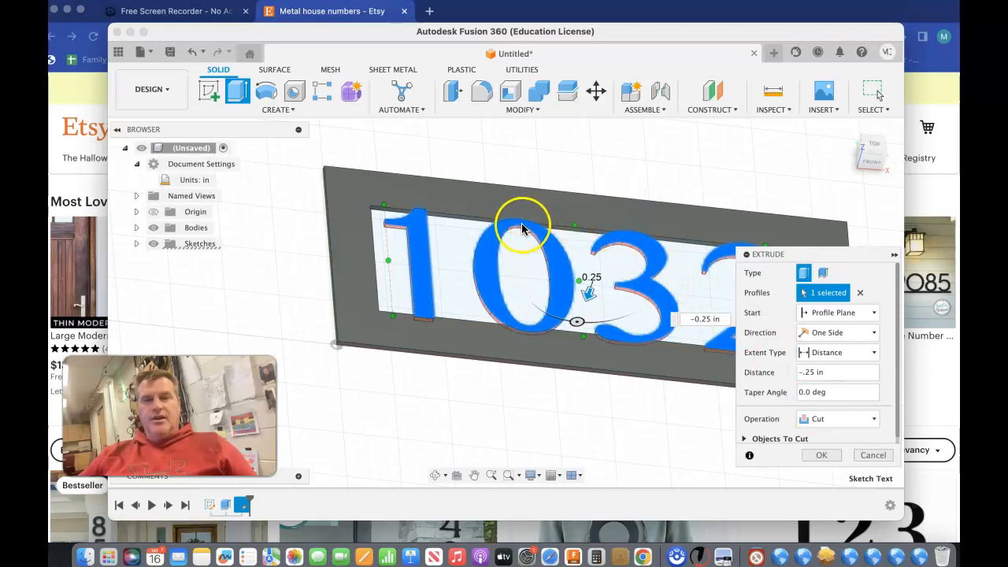
Change the text extrusion's operation to Join and accept it so the numerals merge with the border frame
{"action": "left_click", "coordinate": [856, 419]}
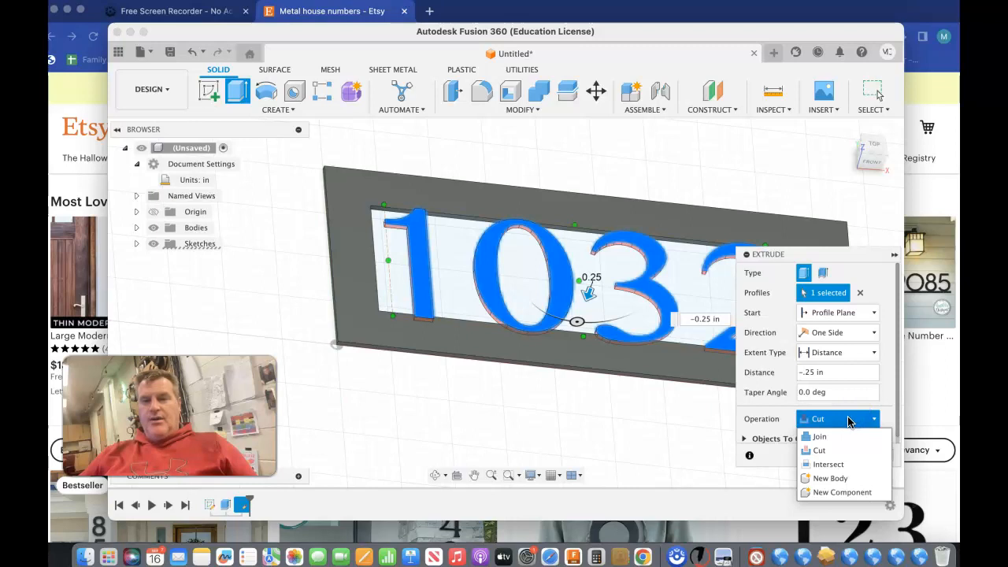
{"action": "left_click", "coordinate": [819, 436]}
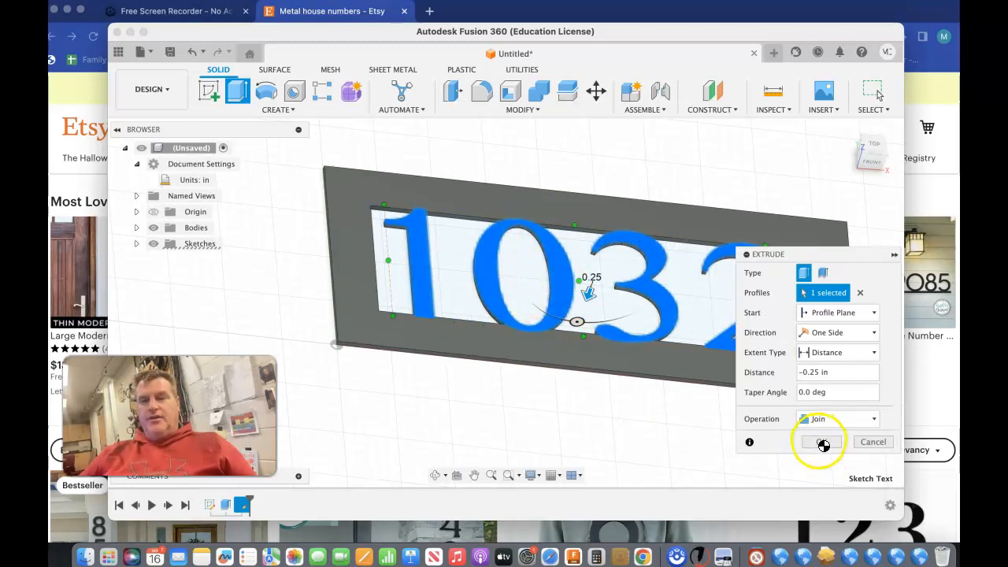
{"action": "left_click", "coordinate": [823, 443]}
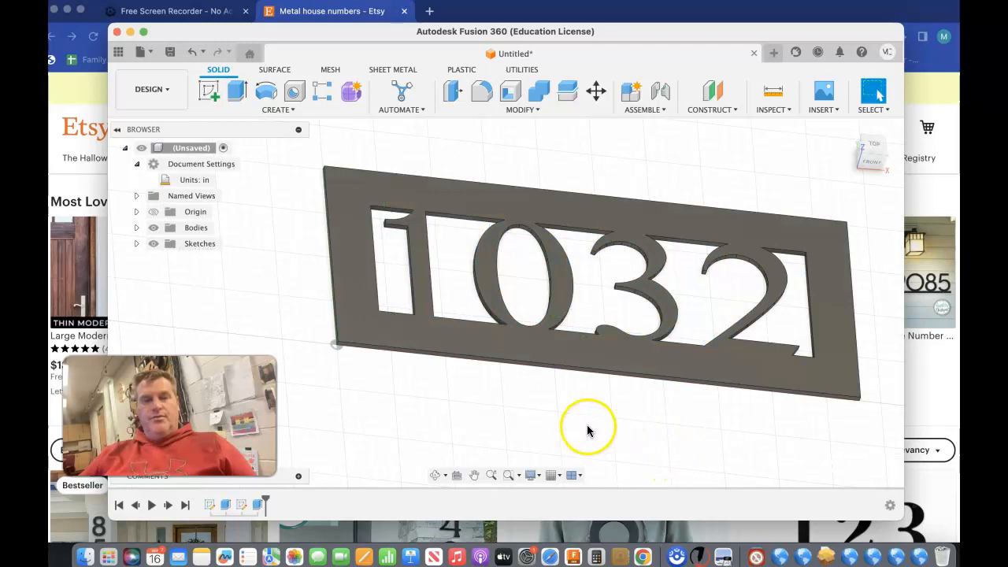
Start a sketch on the frame's top face and draw a circle about 0.6 in in diameter in the border's lower-left corner
{"action": "left_click", "coordinate": [876, 145]}
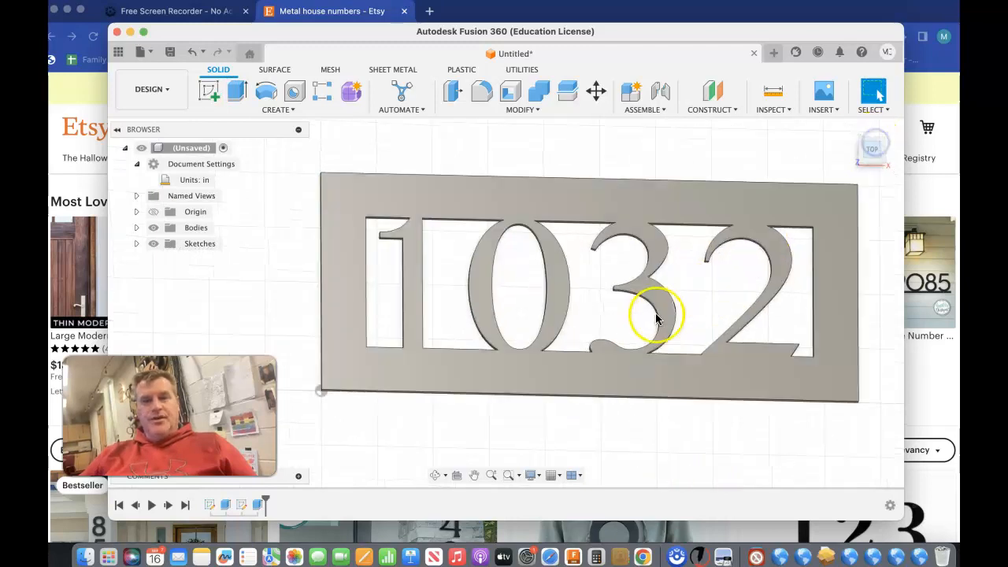
{"action": "scroll", "coordinate": [598, 335], "scroll_direction": "down", "scroll_amount": 1}
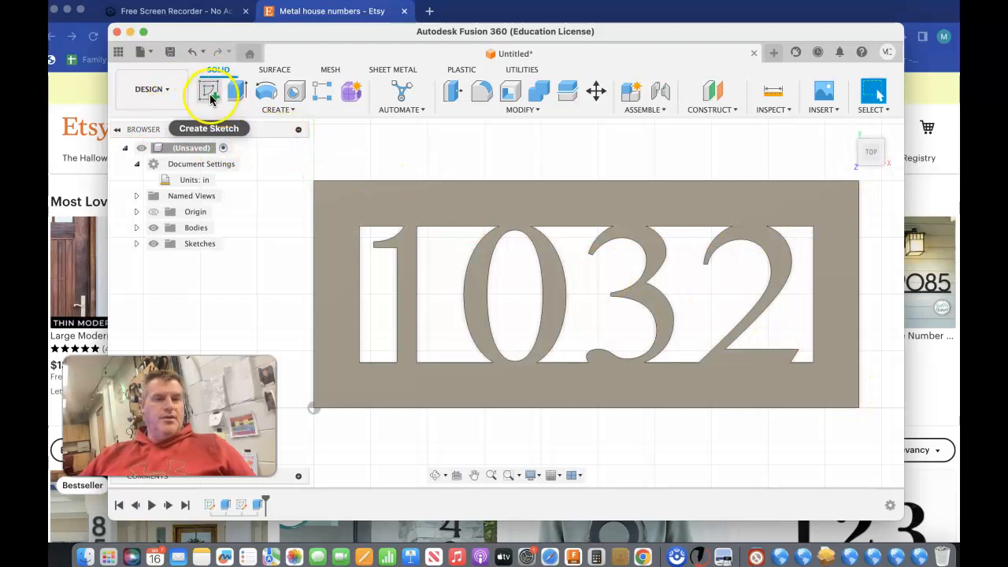
{"action": "left_click", "coordinate": [207, 92]}
{"action": "left_click", "coordinate": [338, 387]}
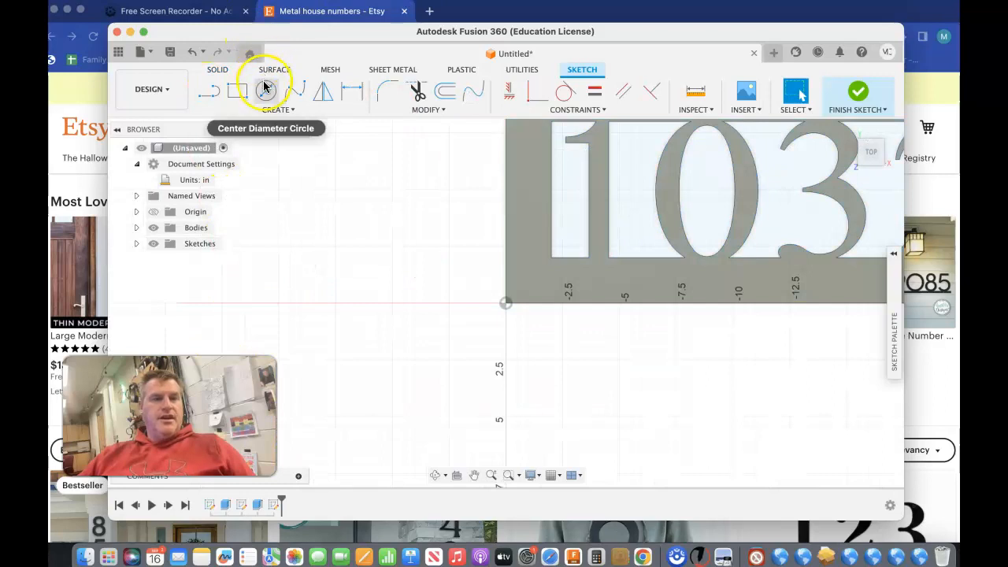
{"action": "left_click", "coordinate": [265, 90]}
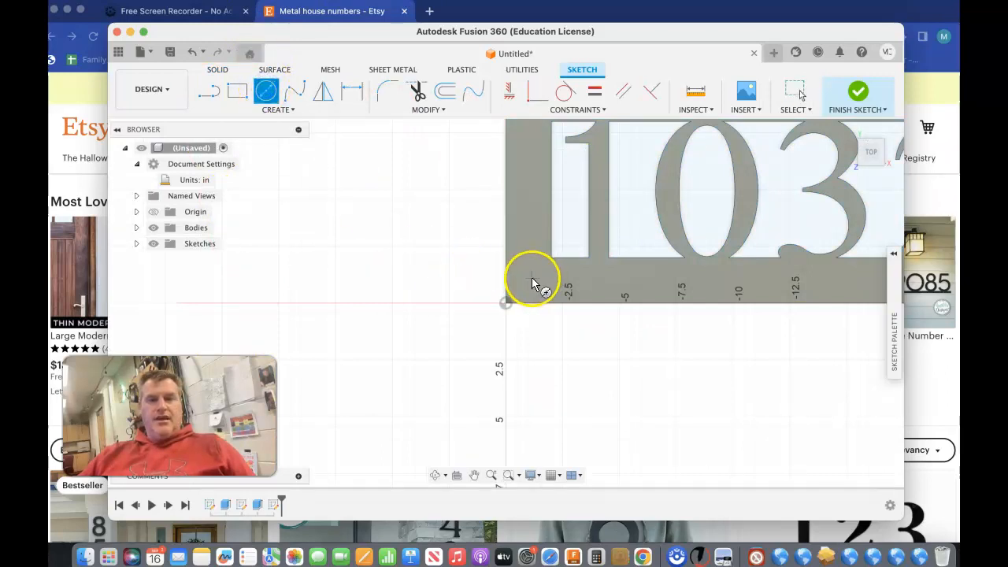
{"action": "left_click", "coordinate": [530, 278]}
{"action": "left_click", "coordinate": [534, 276]}
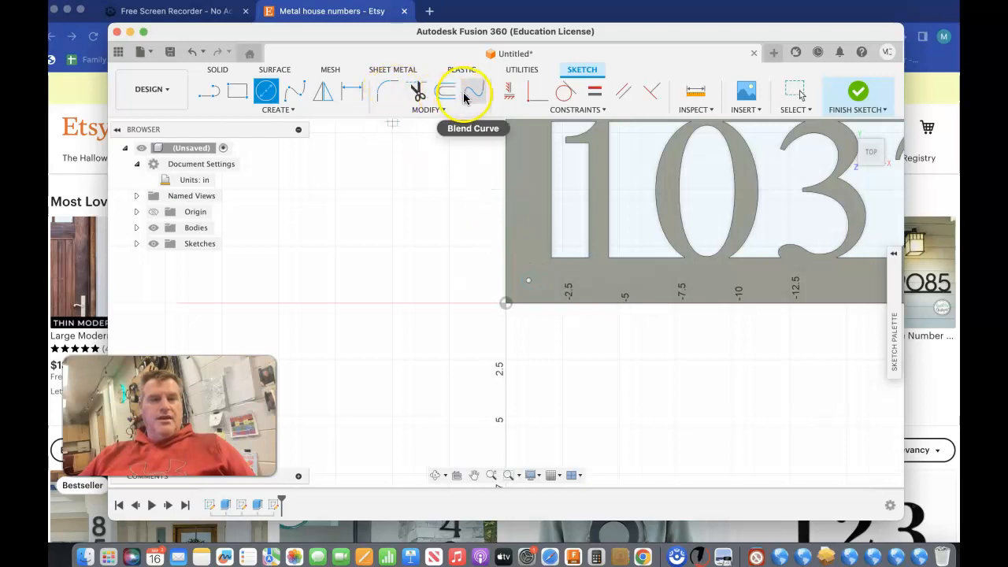
Dimension the lower-left circle's diameter as 0.3 in
{"action": "left_click", "coordinate": [352, 92]}
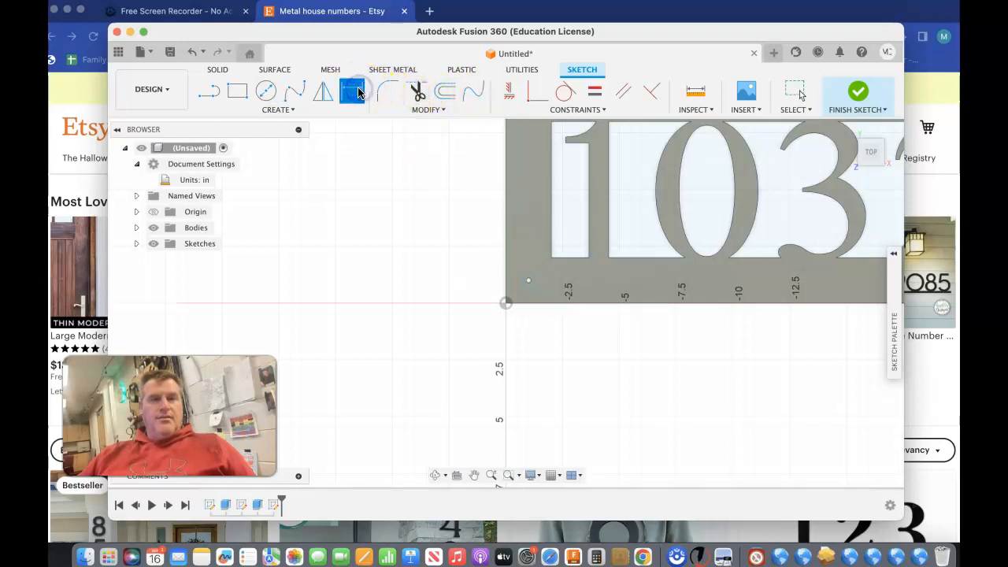
{"action": "left_click", "coordinate": [527, 281]}
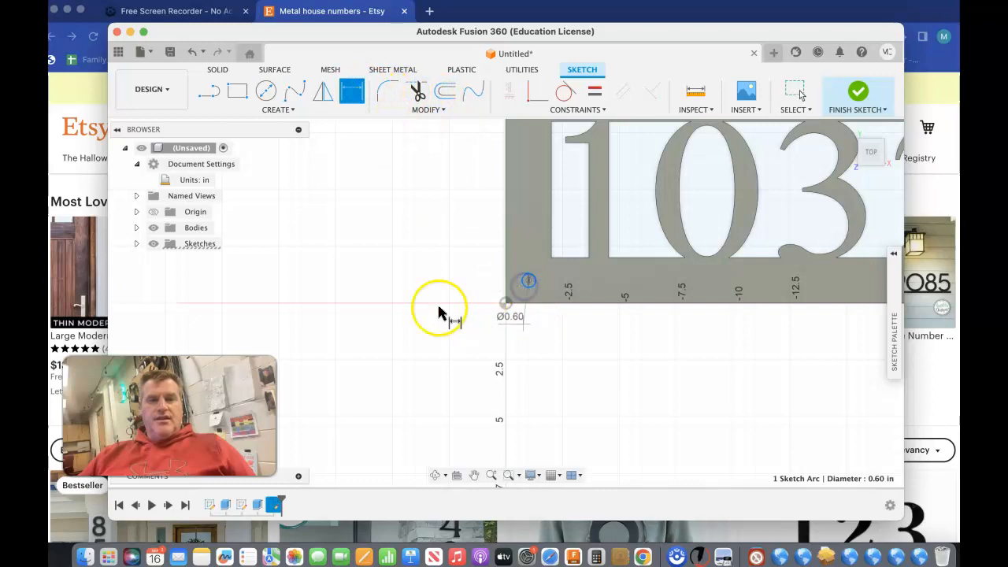
{"action": "left_click", "coordinate": [402, 277]}
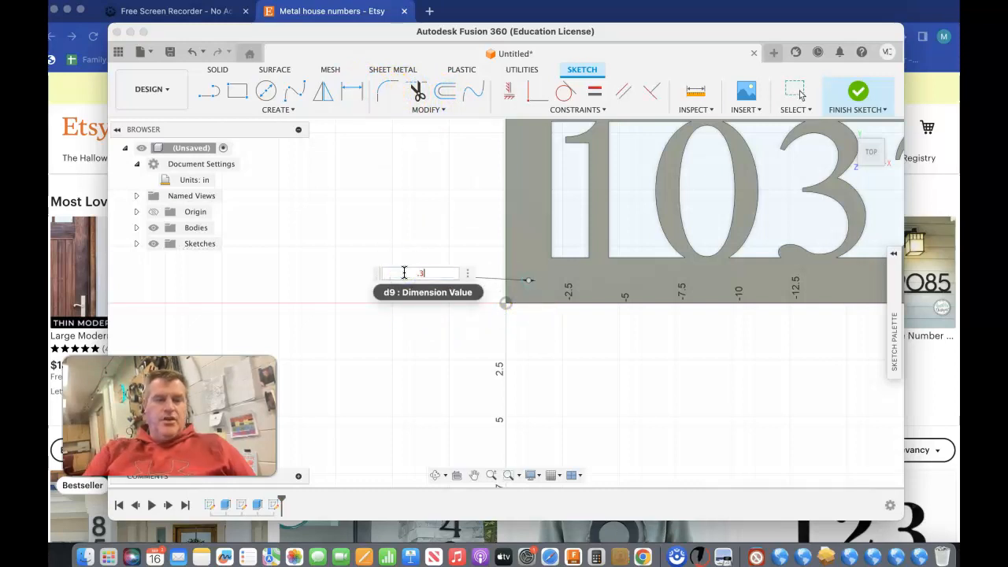
{"action": "key", "text": "Return"}
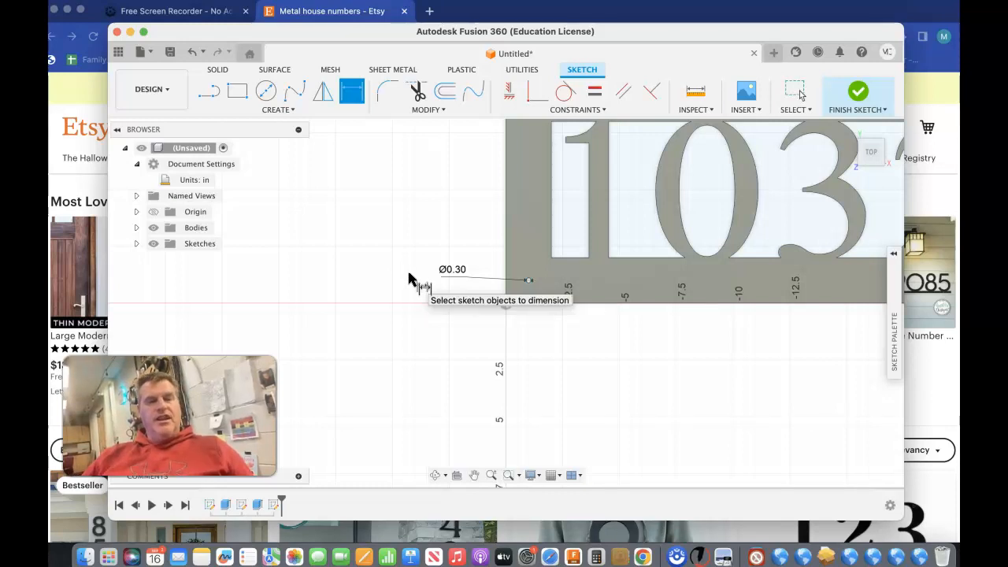
Dimension the lower-left circle's centre 1 in from the frame's bottom edge and 1 in from its left edge
{"action": "scroll", "coordinate": [552, 264], "scroll_direction": "up", "scroll_amount": 10}
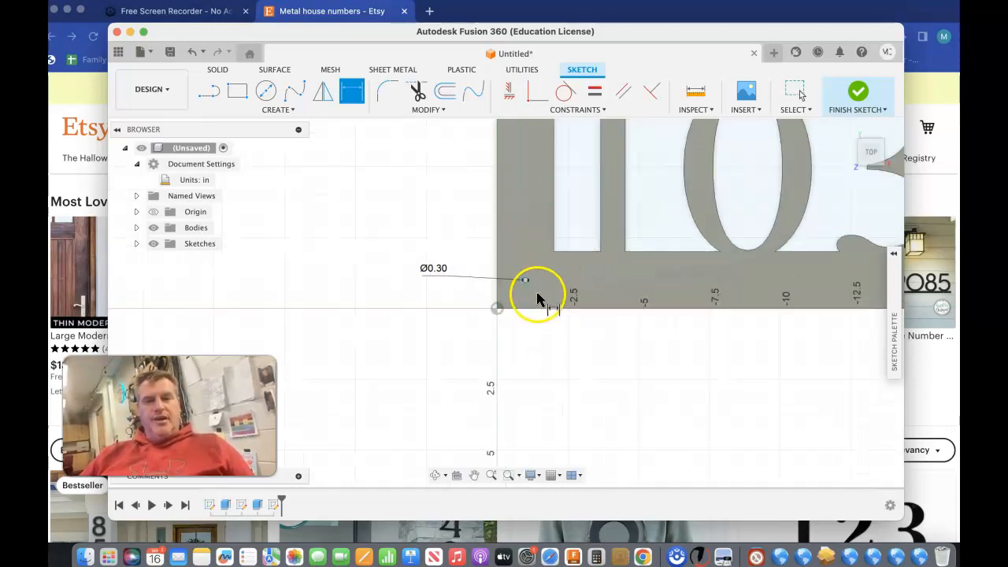
{"action": "scroll", "coordinate": [532, 271], "scroll_direction": "up", "scroll_amount": 2}
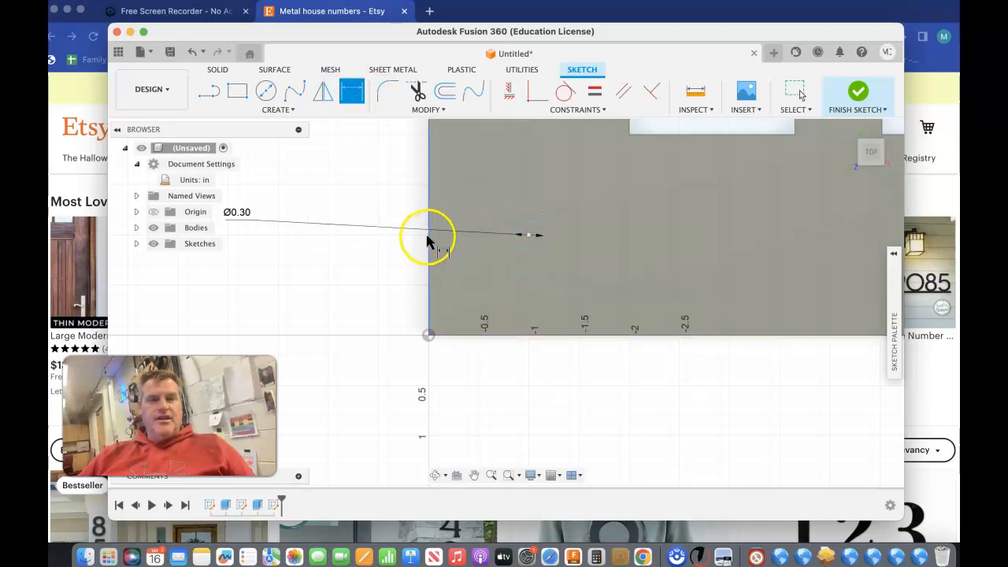
{"action": "left_click", "coordinate": [528, 235]}
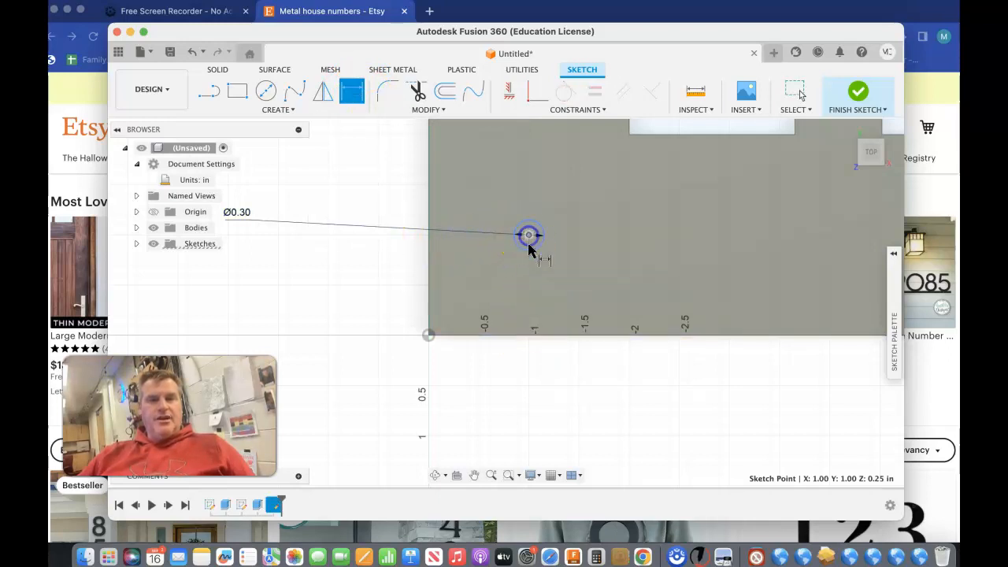
{"action": "left_click", "coordinate": [535, 336]}
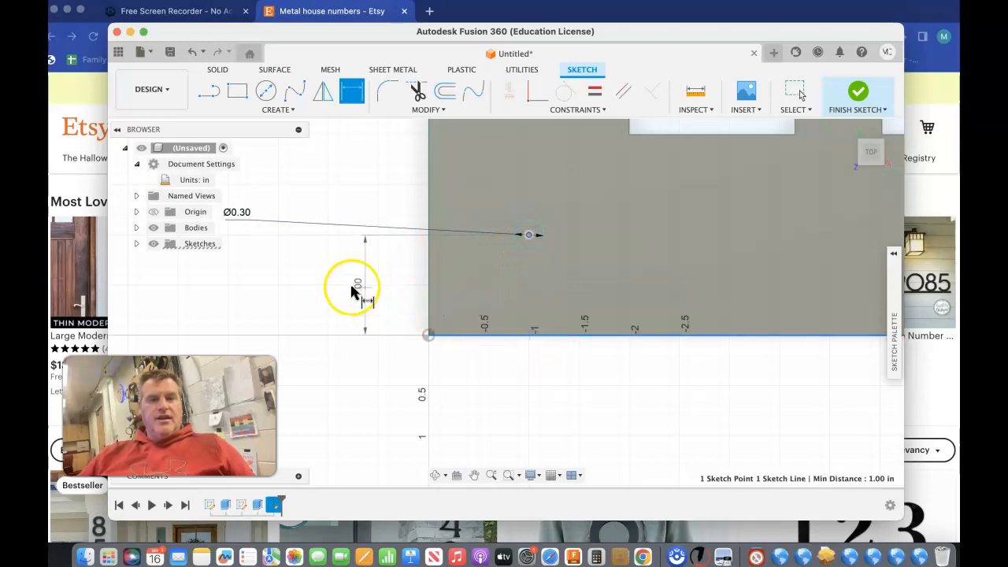
{"action": "left_click", "coordinate": [343, 289]}
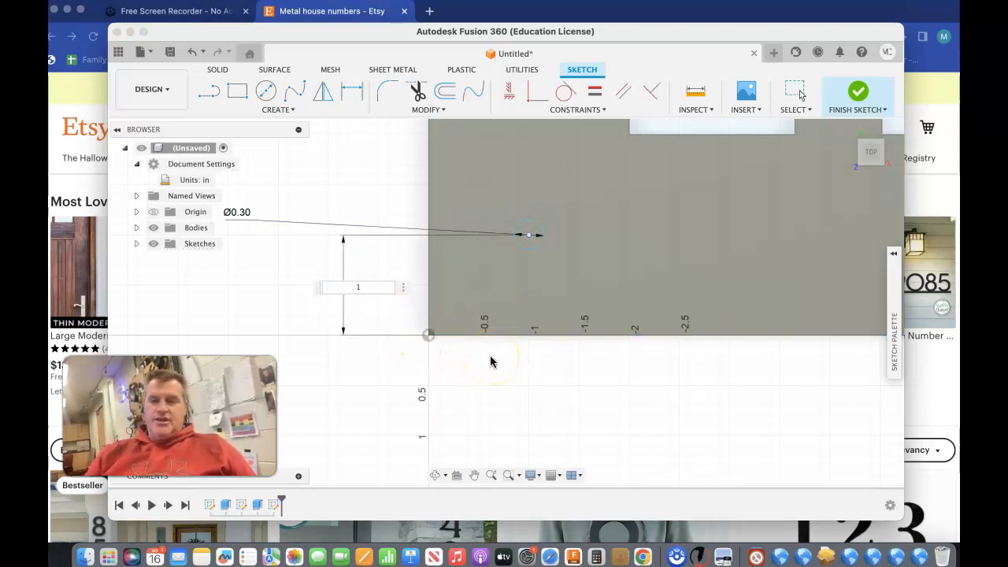
{"action": "key", "text": "Return"}
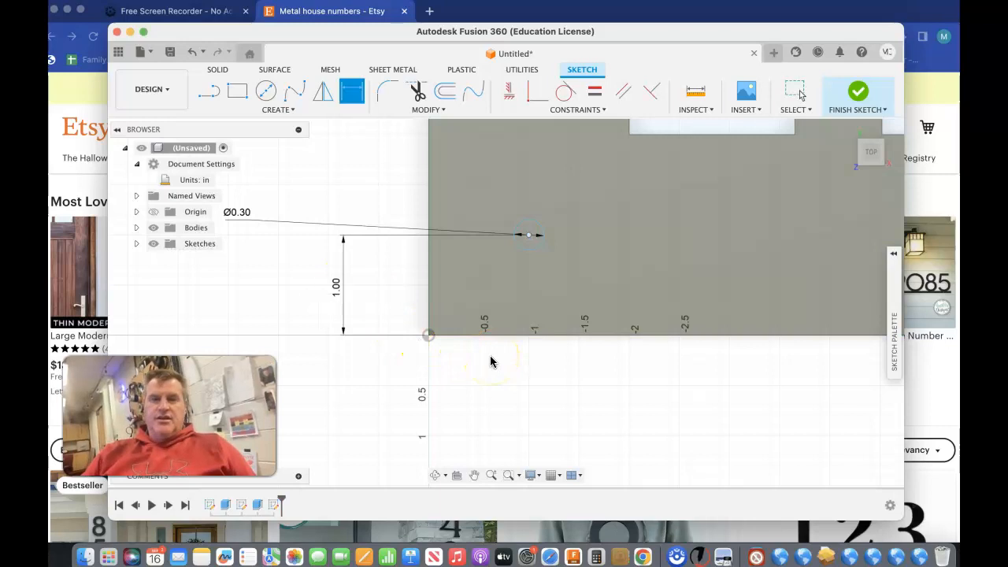
{"action": "left_click", "coordinate": [527, 235]}
{"action": "left_click", "coordinate": [428, 198]}
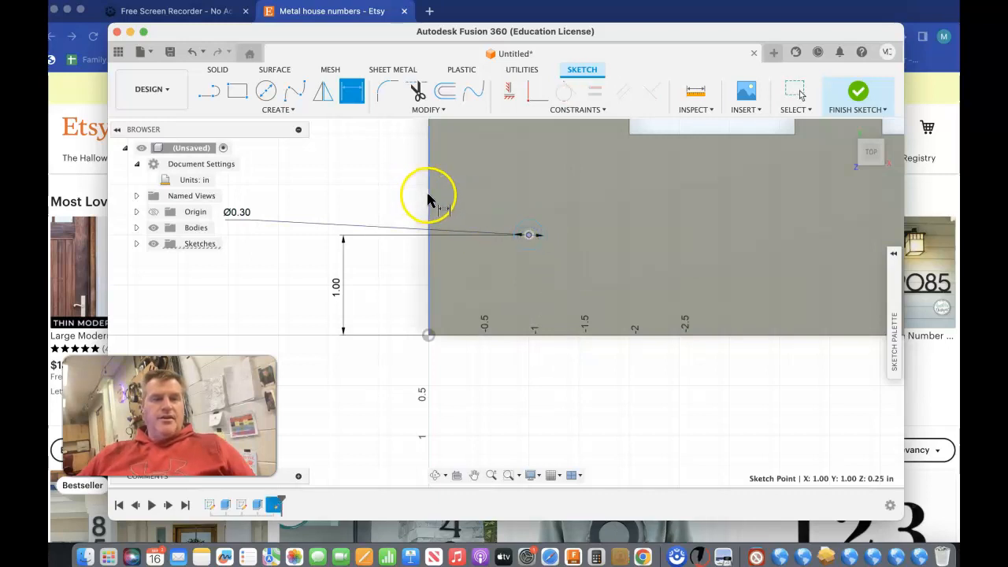
{"action": "left_click", "coordinate": [496, 385]}
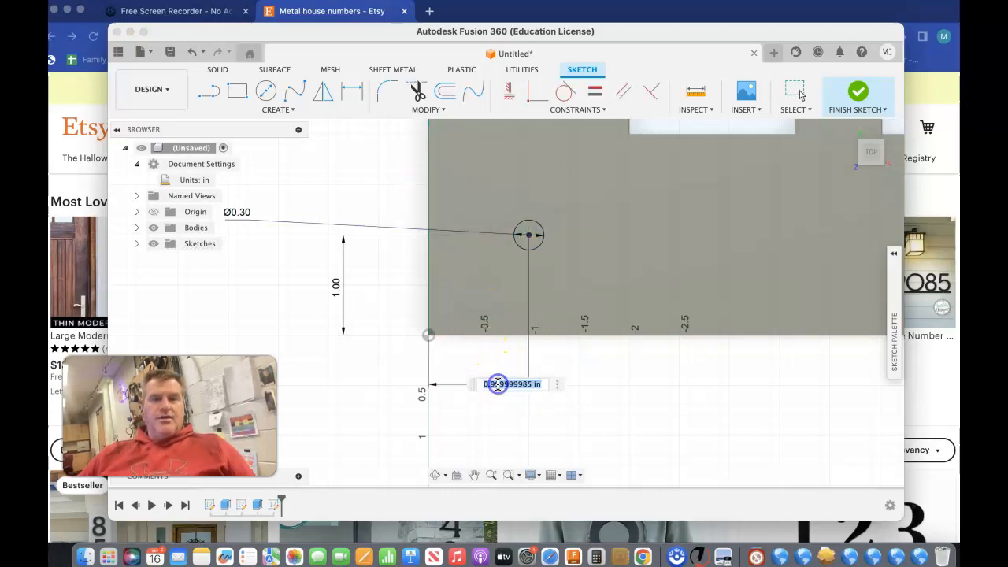
{"action": "key", "text": "Return"}
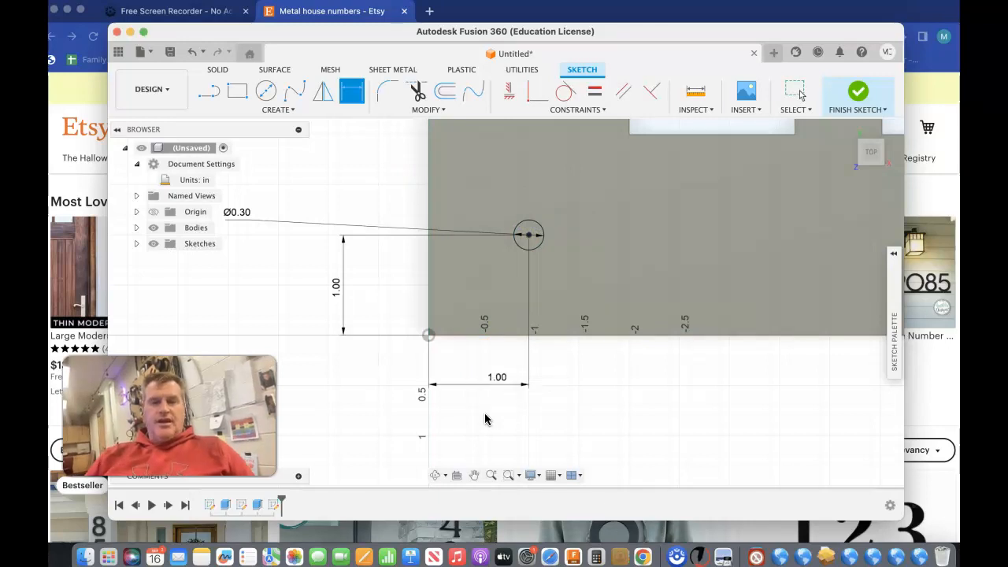
Sketch a second circle about 0.42 in in diameter in the border's upper-left corner
{"action": "scroll", "coordinate": [666, 234], "scroll_direction": "down", "scroll_amount": 10}
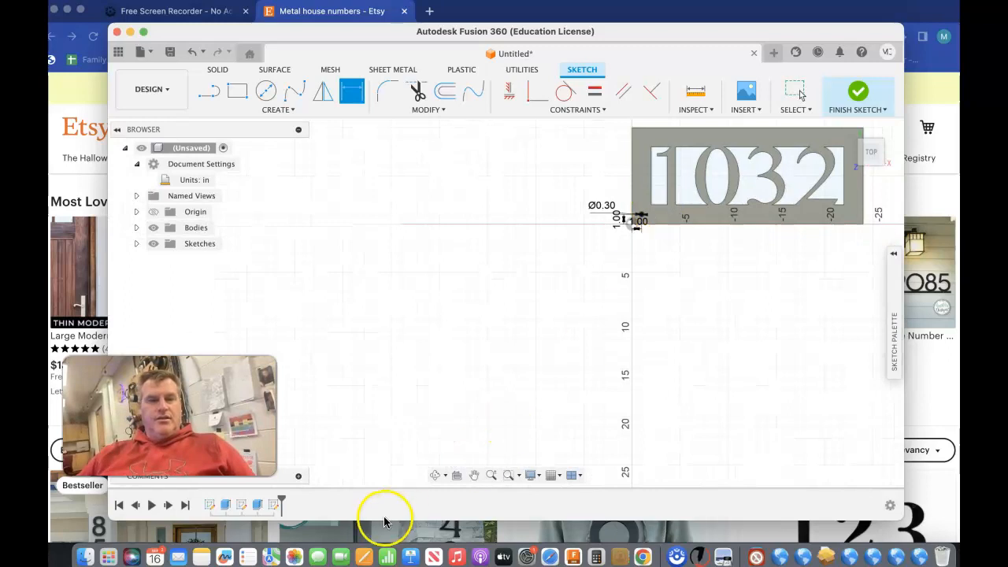
{"action": "left_click", "coordinate": [475, 475]}
{"action": "mouse_move", "coordinate": [658, 152]}
{"action": "left_mouse_down"}
{"action": "mouse_move", "coordinate": [648, 286]}
{"action": "mouse_move", "coordinate": [621, 288]}
{"action": "left_mouse_up"}
{"action": "scroll", "coordinate": [594, 265], "scroll_direction": "up", "scroll_amount": 6}
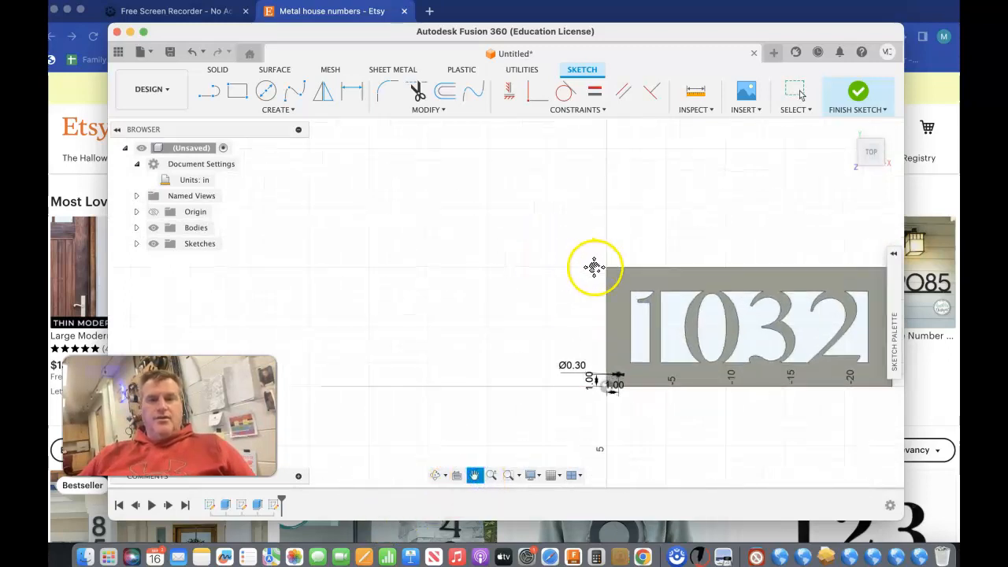
{"action": "left_click", "coordinate": [268, 97]}
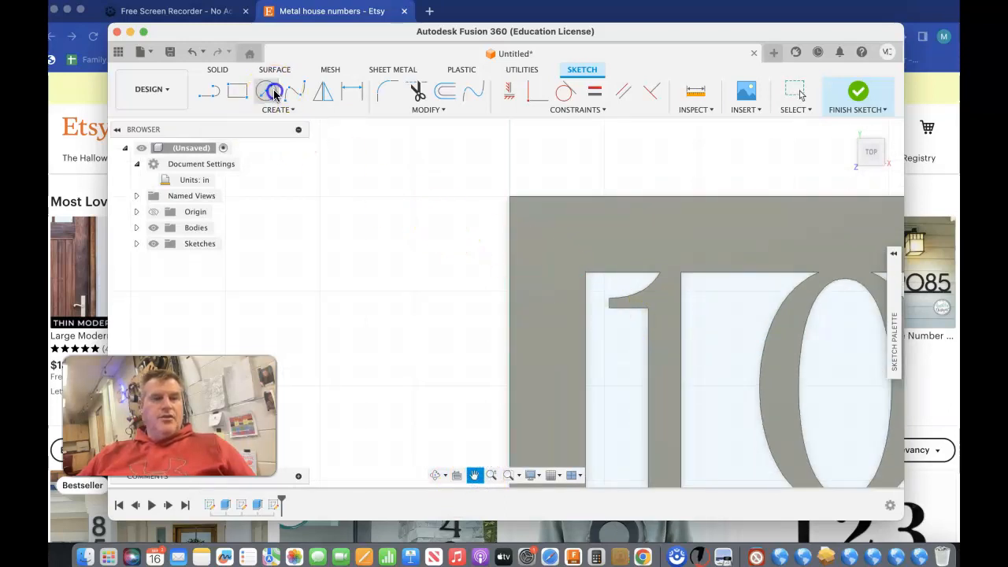
{"action": "left_click", "coordinate": [540, 229]}
{"action": "left_click", "coordinate": [549, 238]}
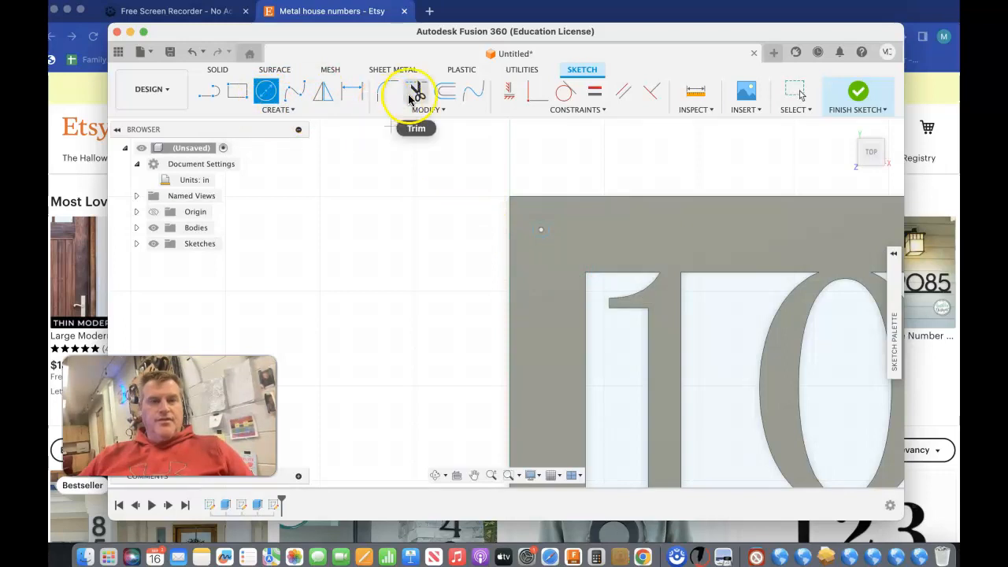
Dimension the upper-left circle's diameter as 0.3 in
{"action": "left_click", "coordinate": [352, 91]}
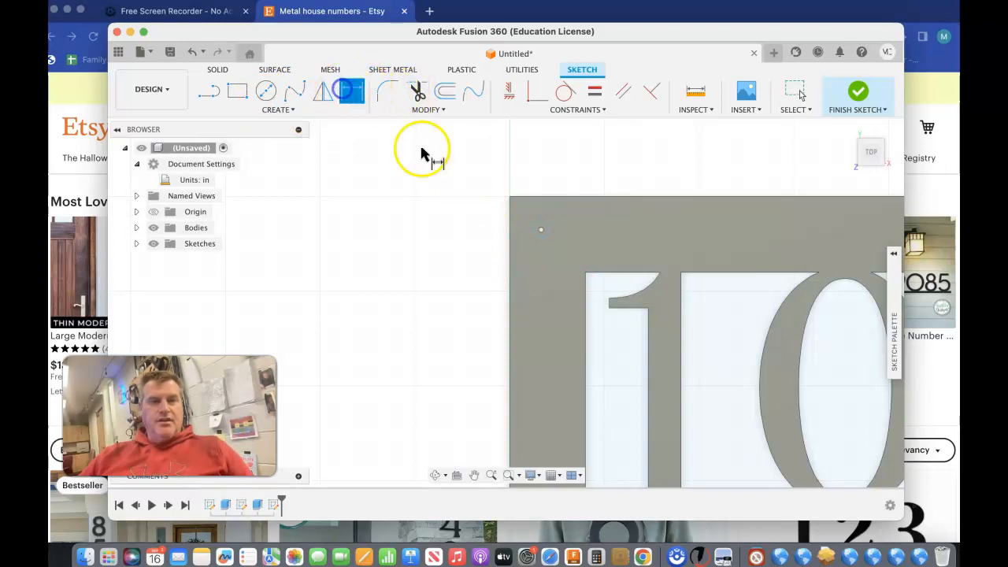
{"action": "left_click", "coordinate": [545, 230]}
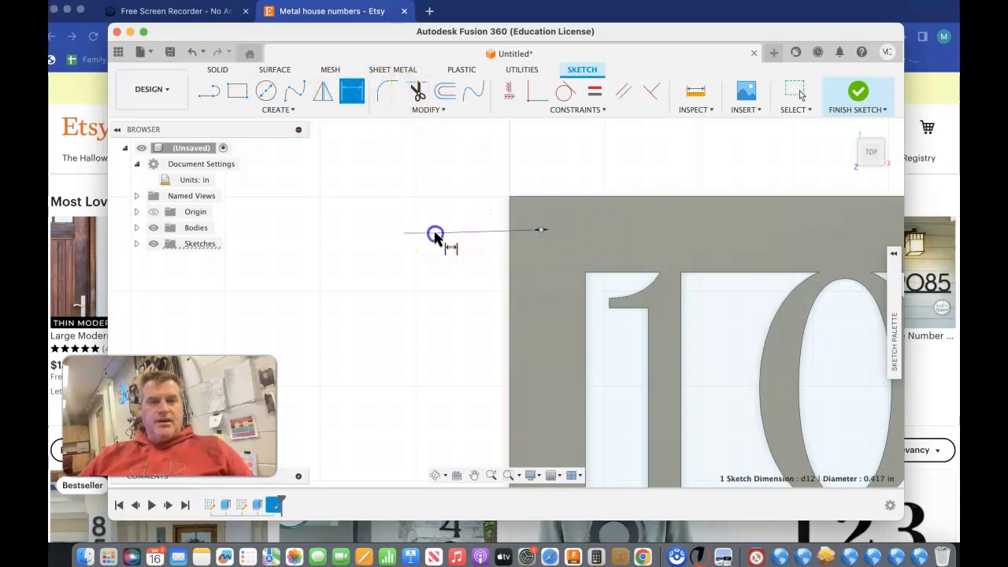
{"action": "left_click", "coordinate": [434, 235]}
{"action": "type", "text": ".3"}
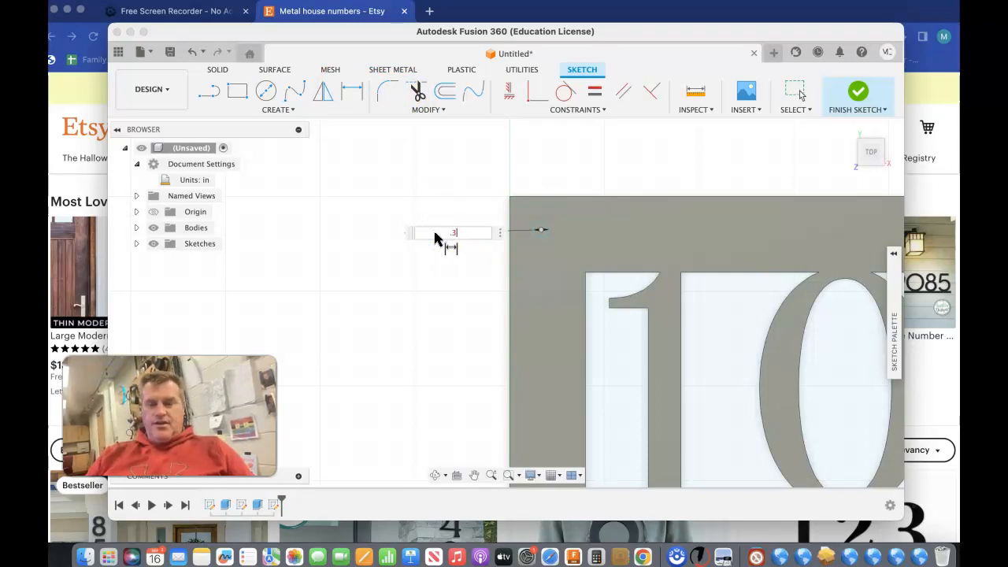
{"action": "key", "text": "Return"}
{"action": "left_click", "coordinate": [442, 229]}
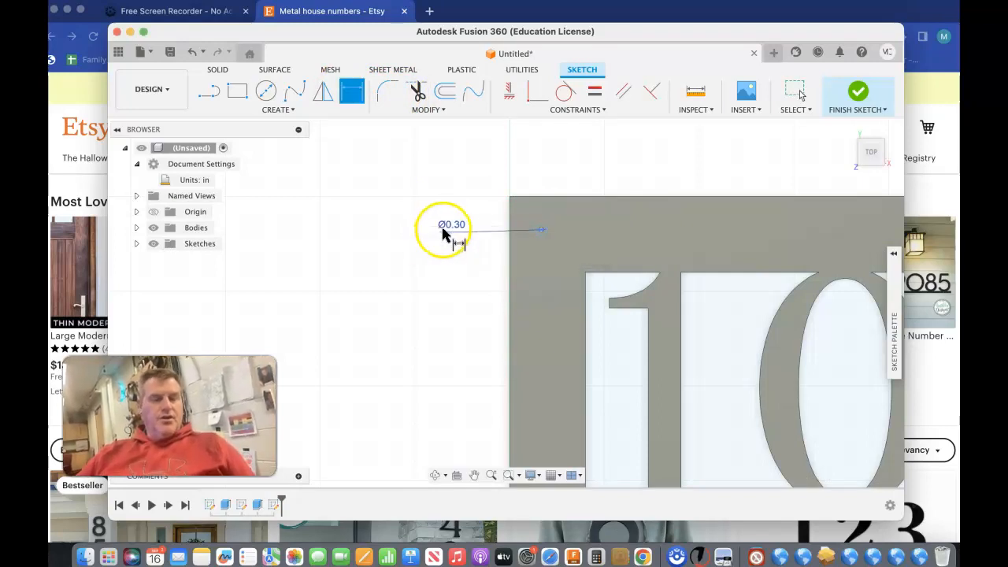